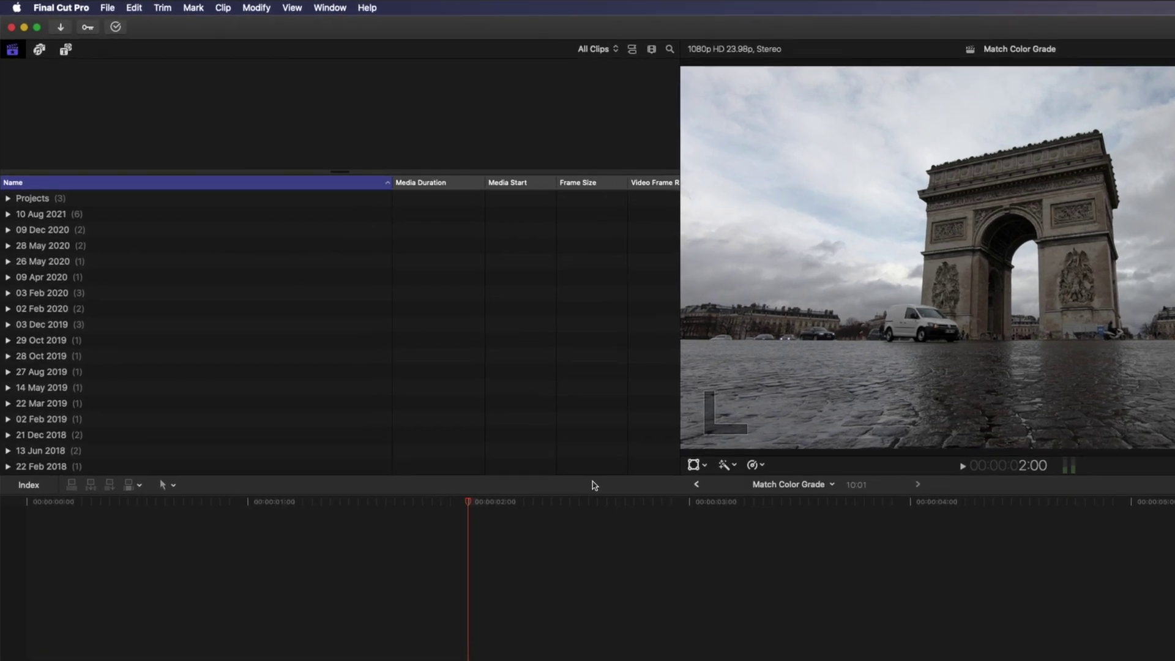
Show the Comparison Viewer beside the main viewer from Window > Show in Workspace.
left_click(333, 8)
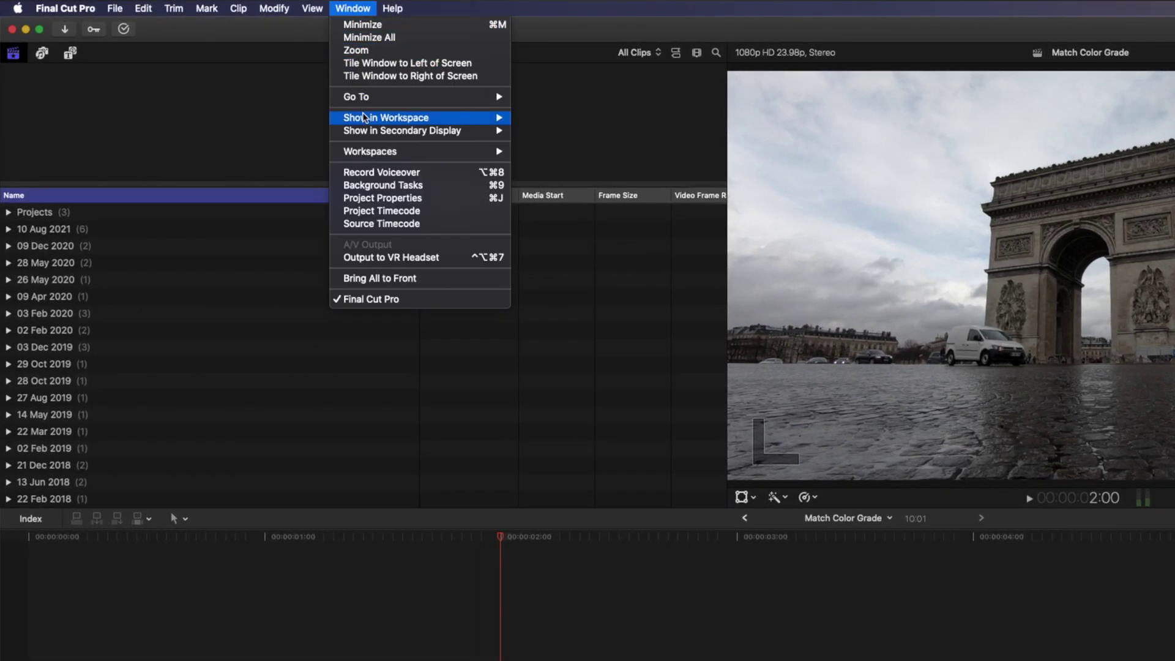
mouse_move(363, 118)
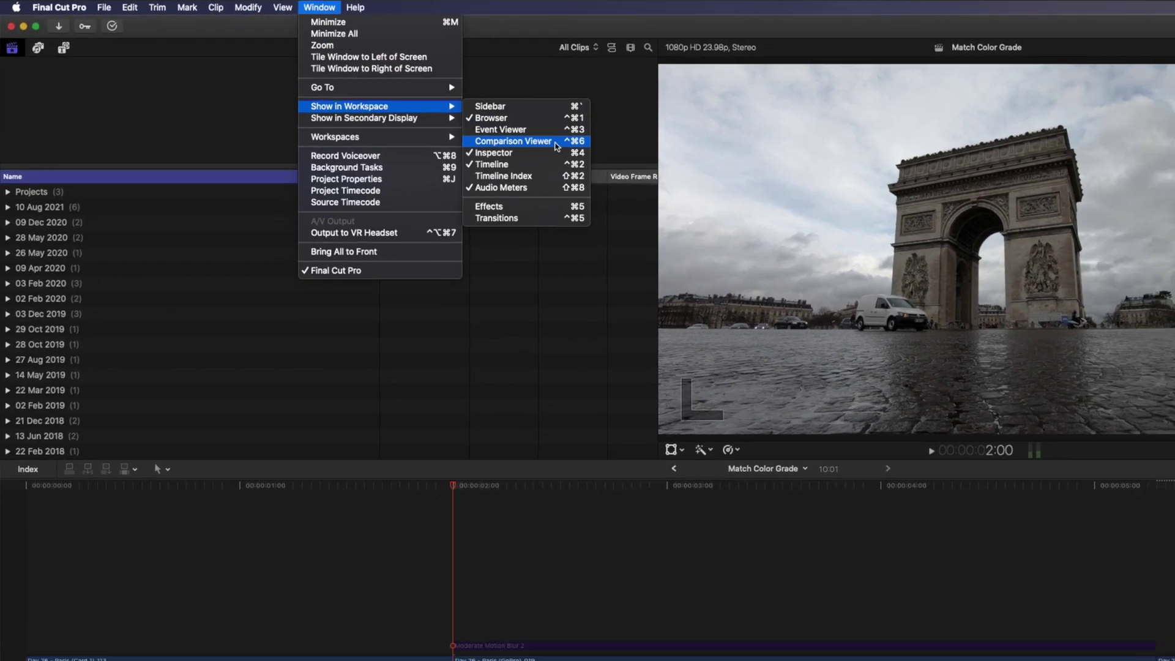
left_click(608, 161)
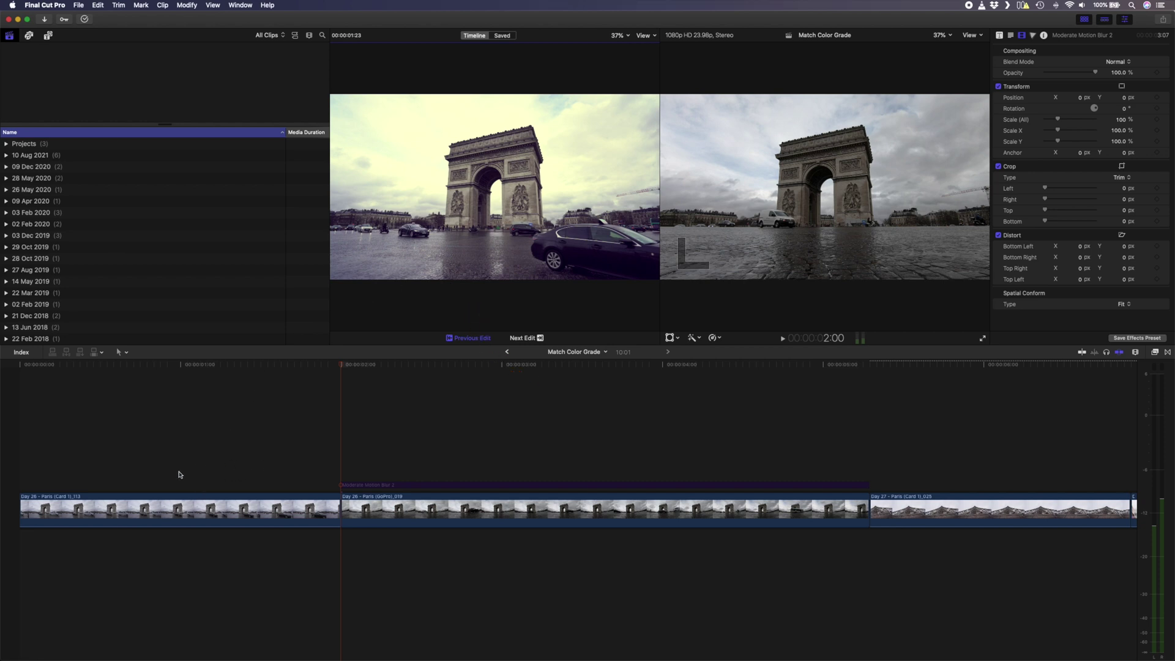
Park the playhead on the first Paris clip, try Next Edit, then switch the Comparison Viewer to Saved frames.
left_click(171, 367)
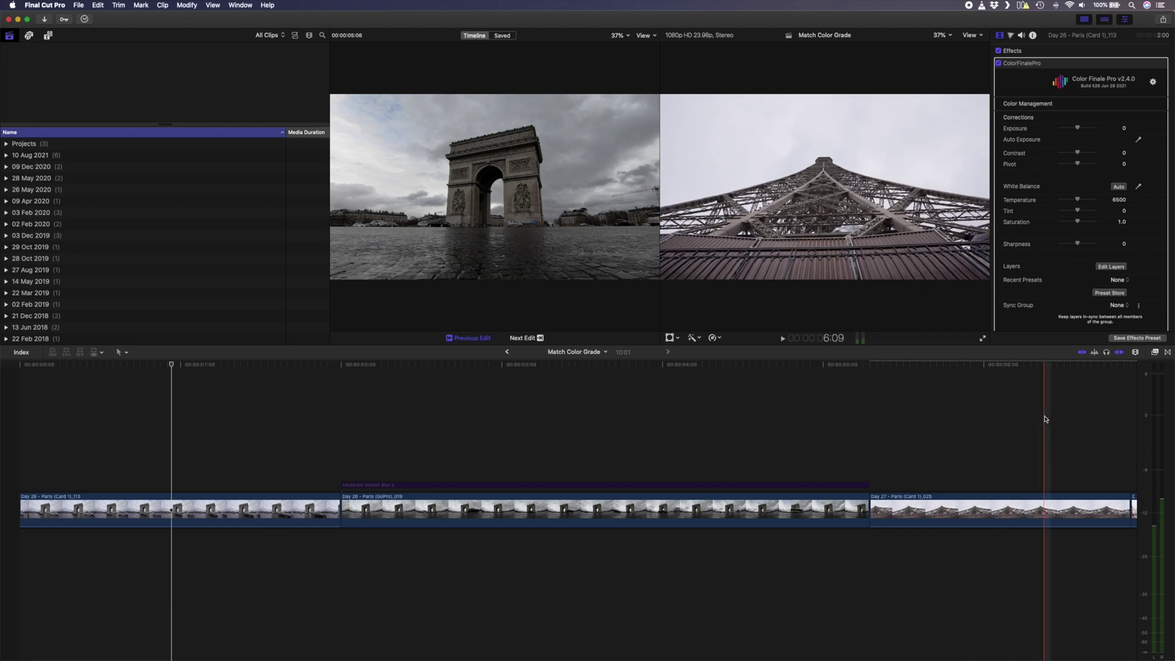
left_click(524, 338)
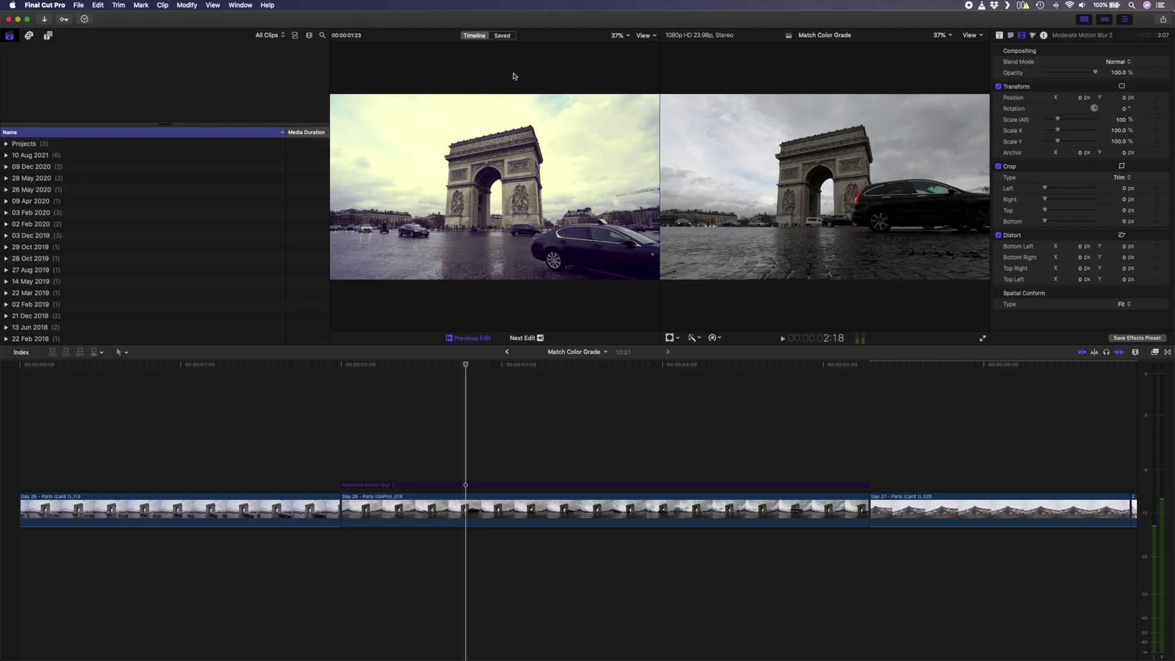
left_click(503, 36)
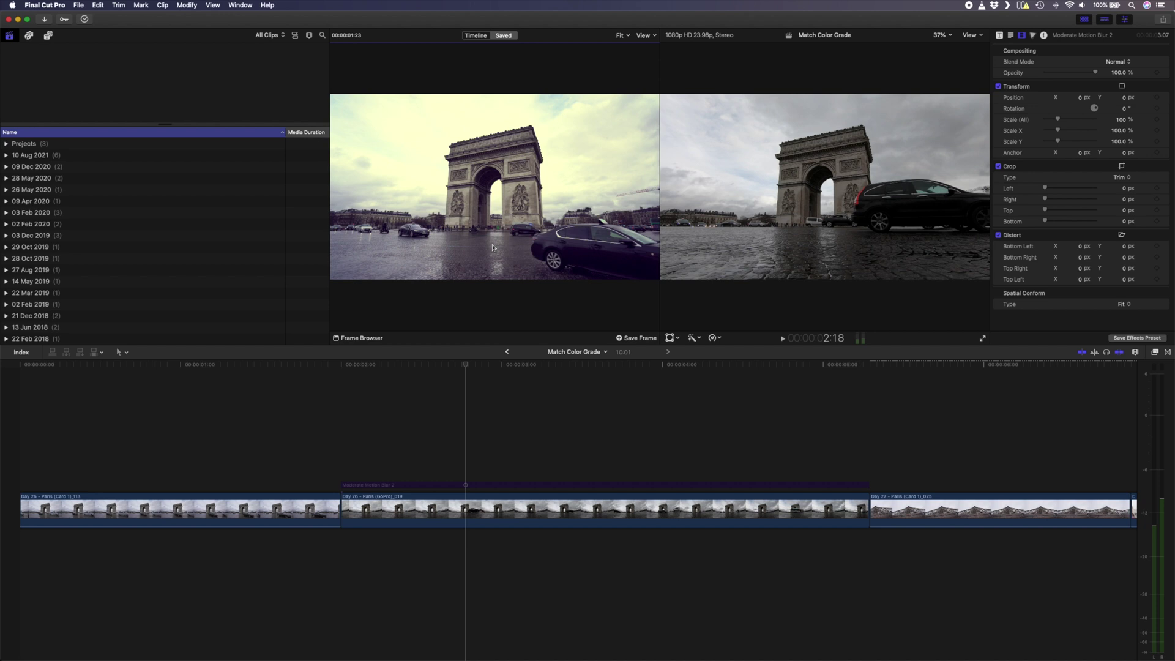
From the 03 Feb 2020 event, save an Eiffel Tower frame from Day 27 - Paris (Card 2)_023 as a reference.
left_click_drag(301, 365, 287, 366)
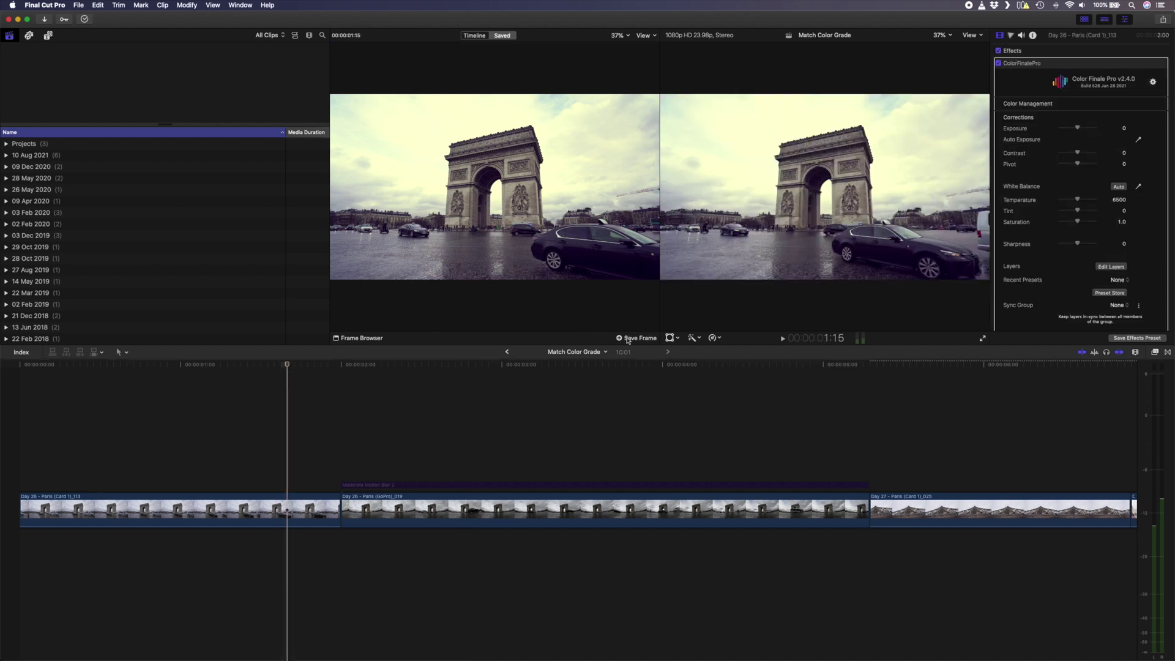
left_click(362, 338)
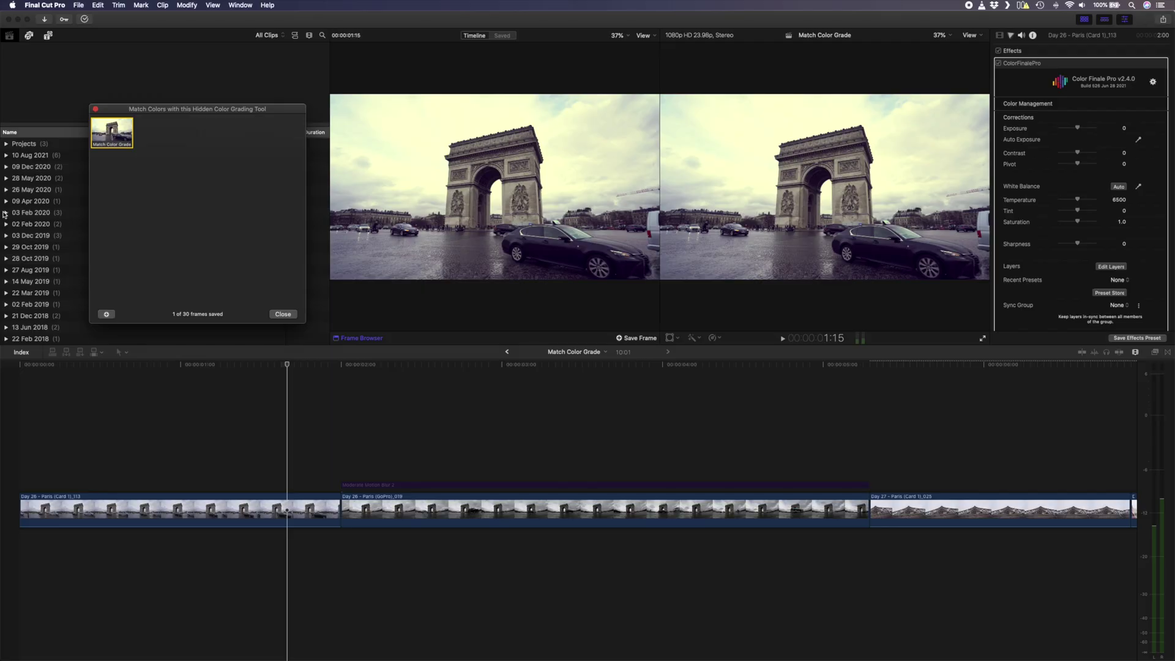
left_click(5, 213)
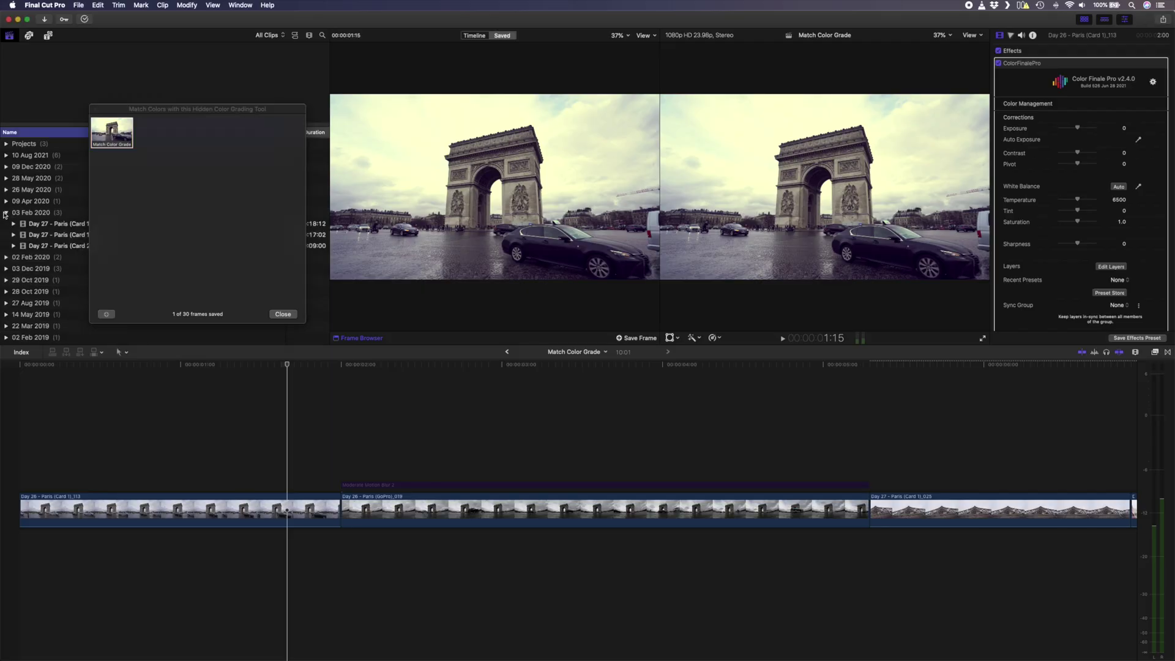
left_click(33, 246)
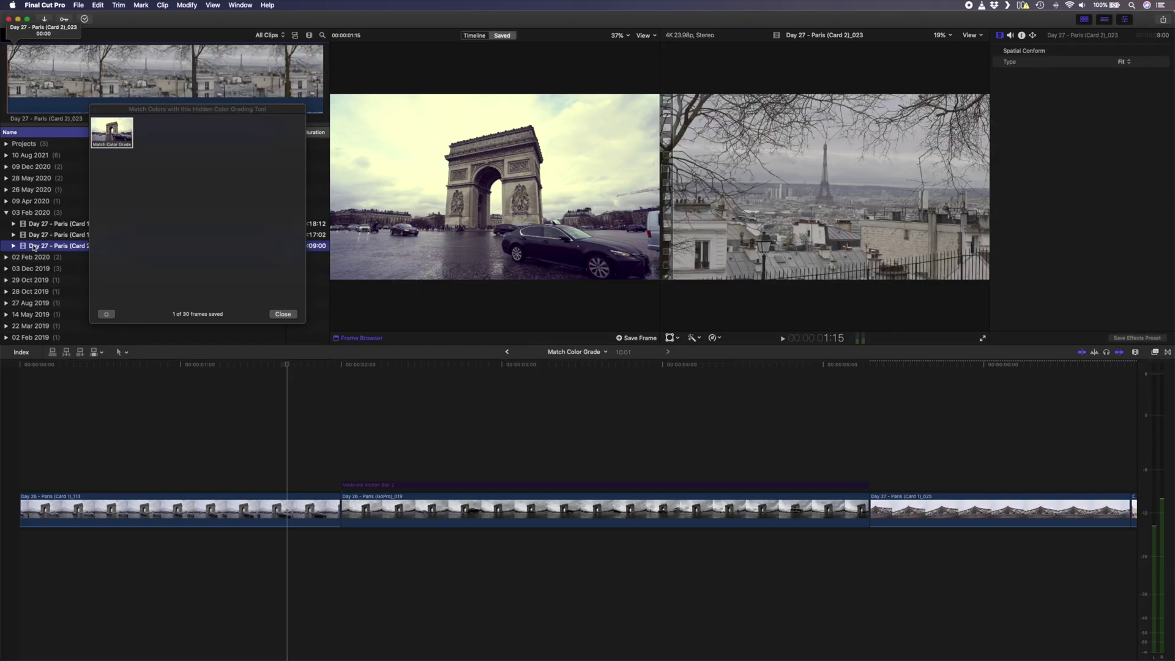
left_click(151, 71)
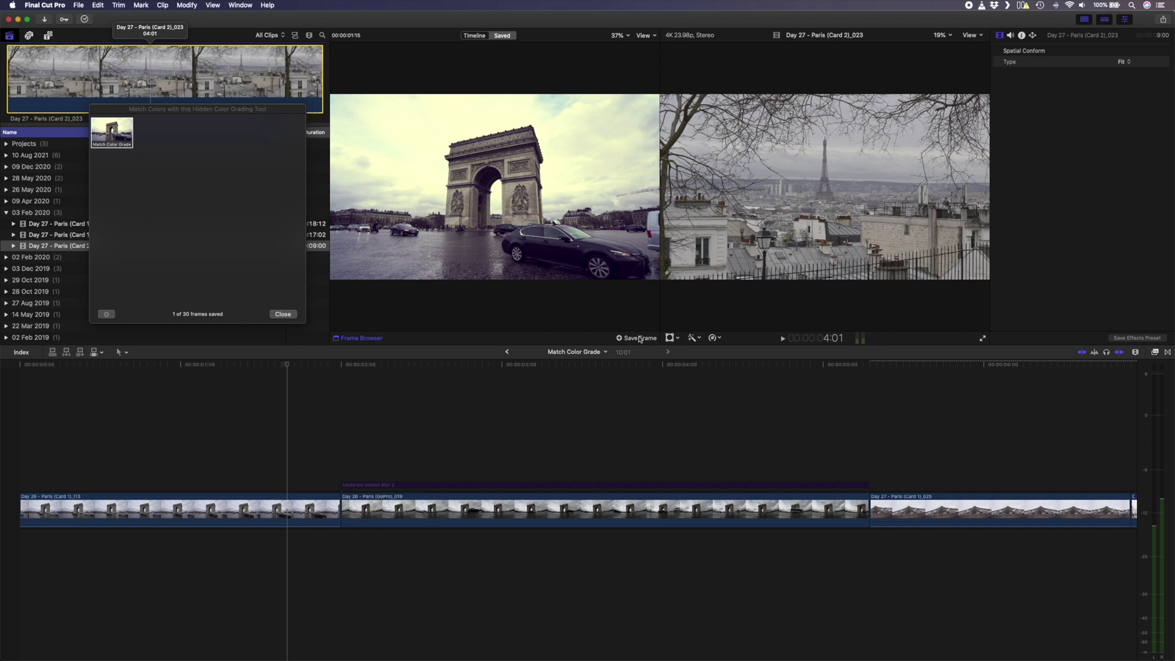
key("alt+shift+f")
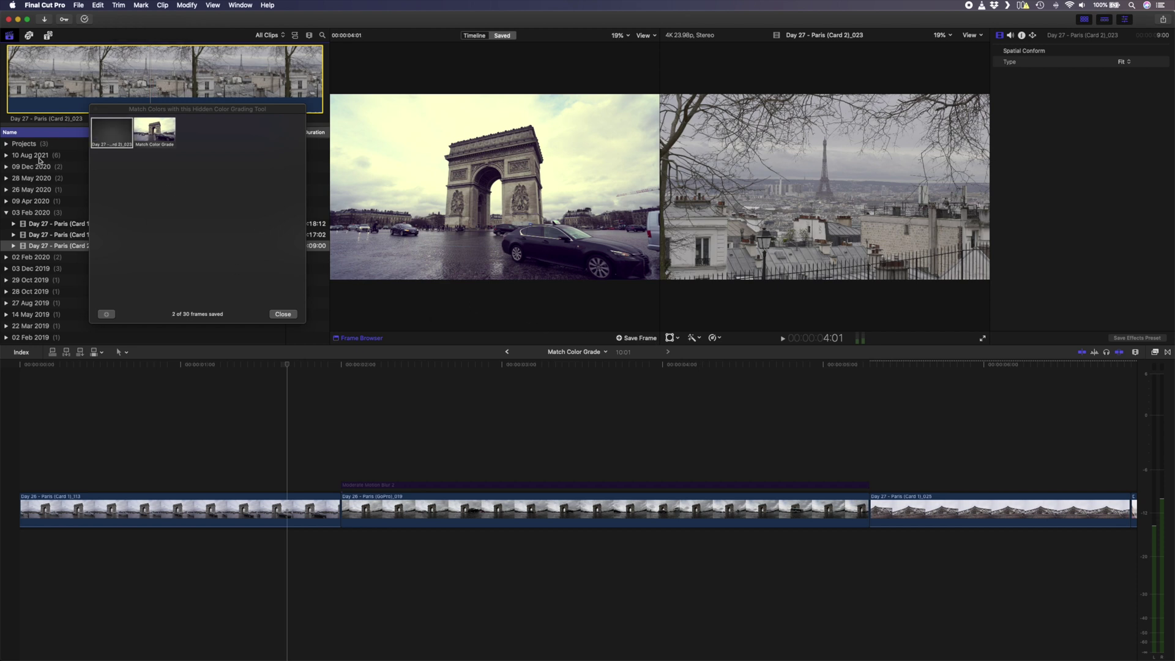
Compare the saved Eiffel Tower and Arc de Triomphe frames and delete the woman-in-beanie frame.
left_click(37, 233)
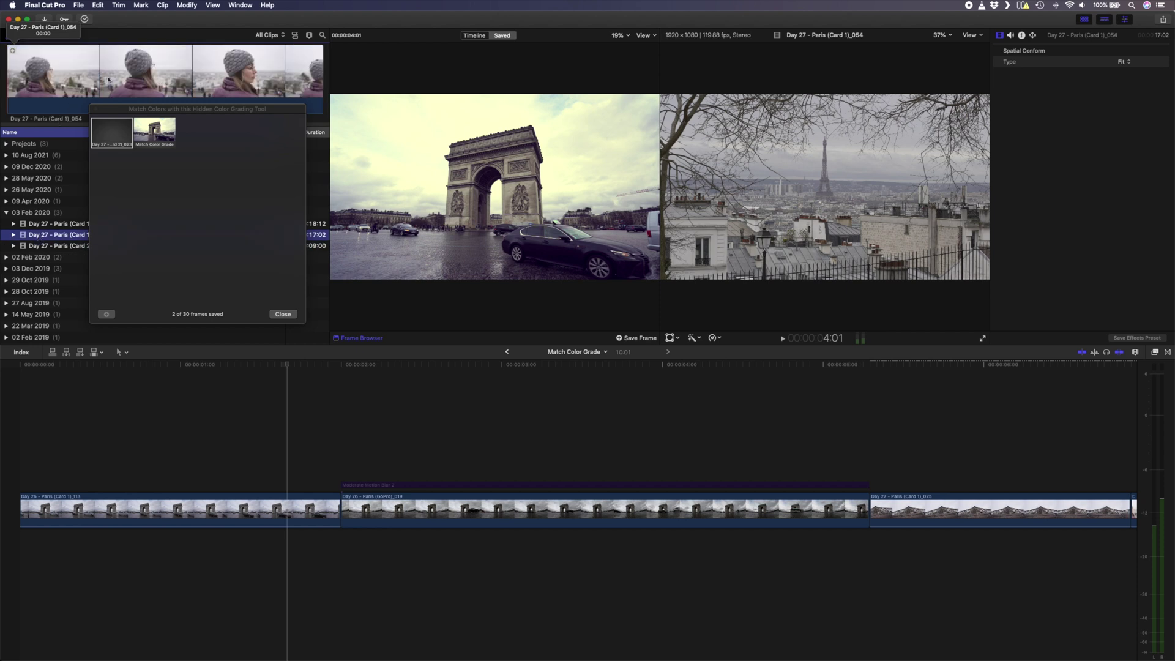
left_click(190, 72)
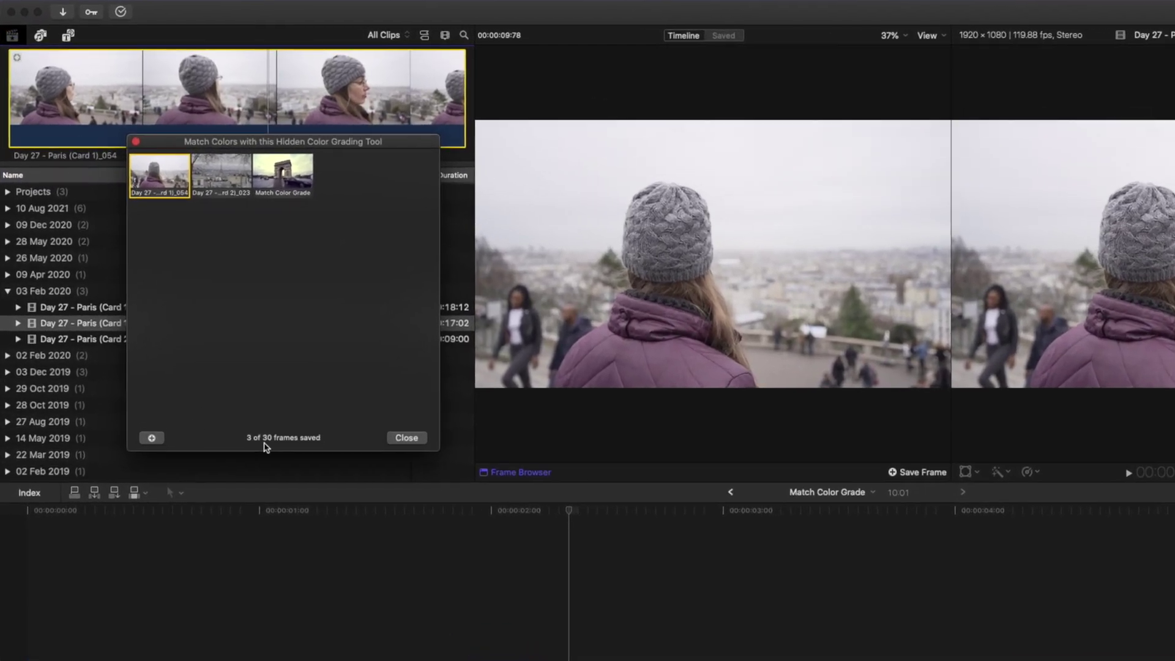
left_click(220, 183)
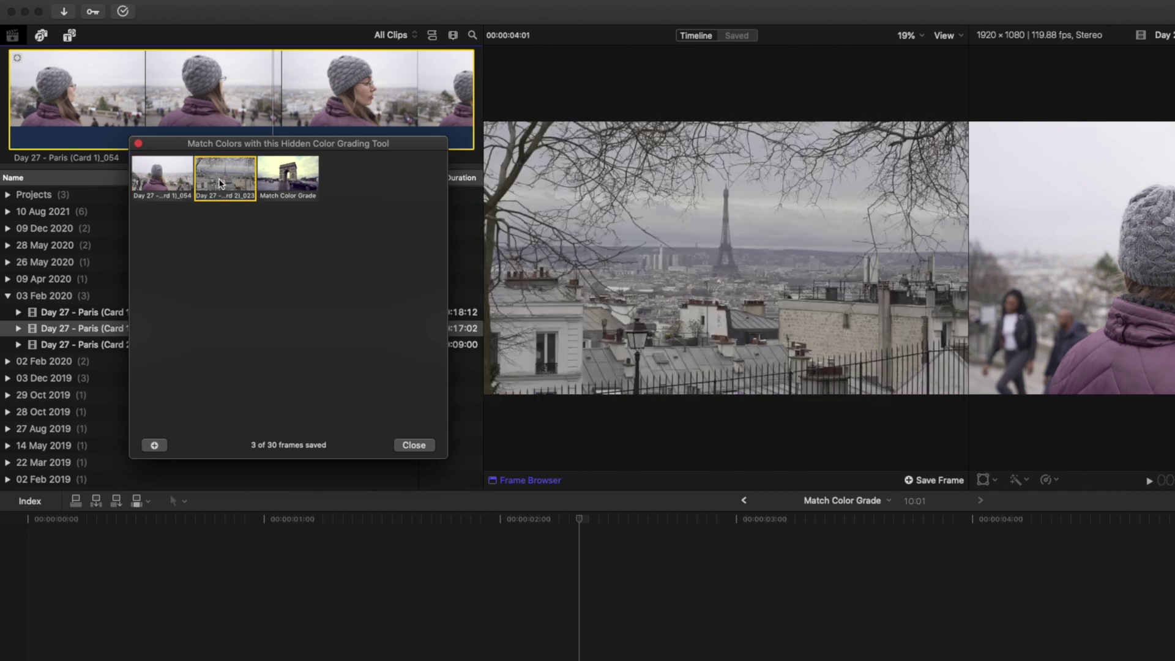
left_click(285, 180)
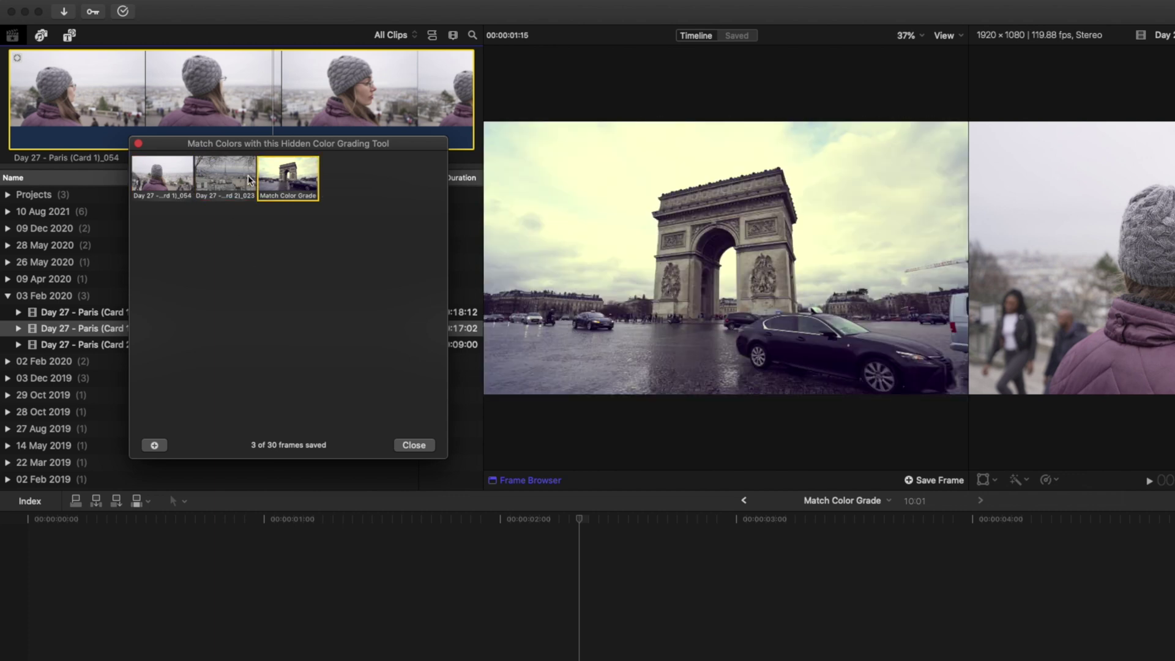
left_click(228, 181)
left_click(170, 175)
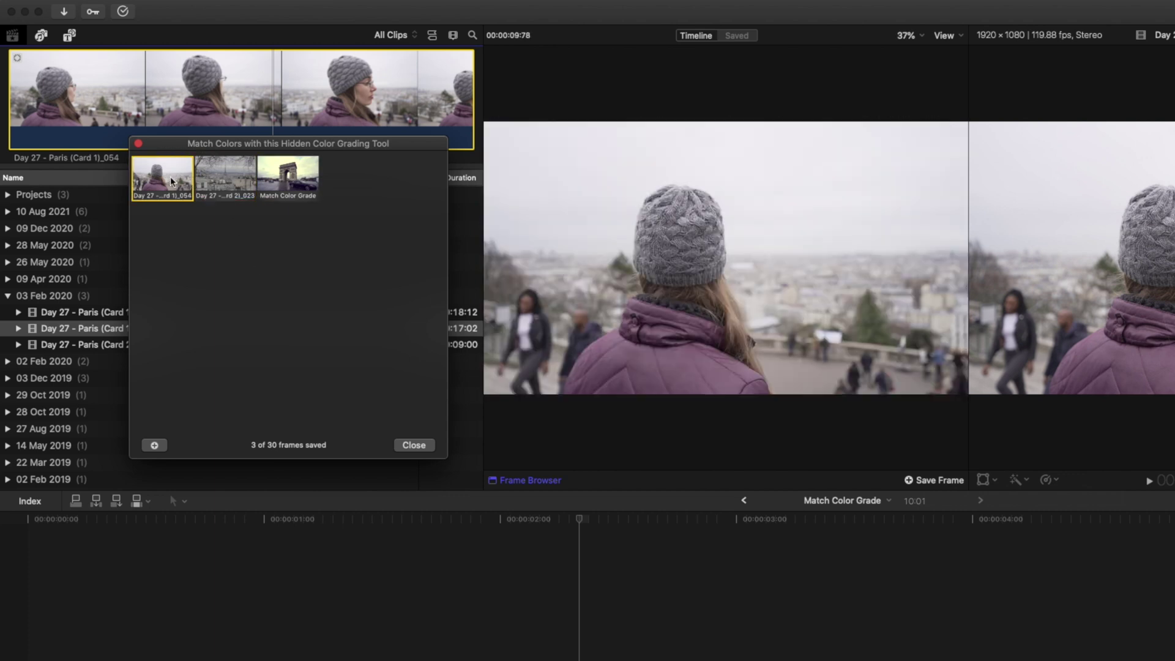
key("Delete")
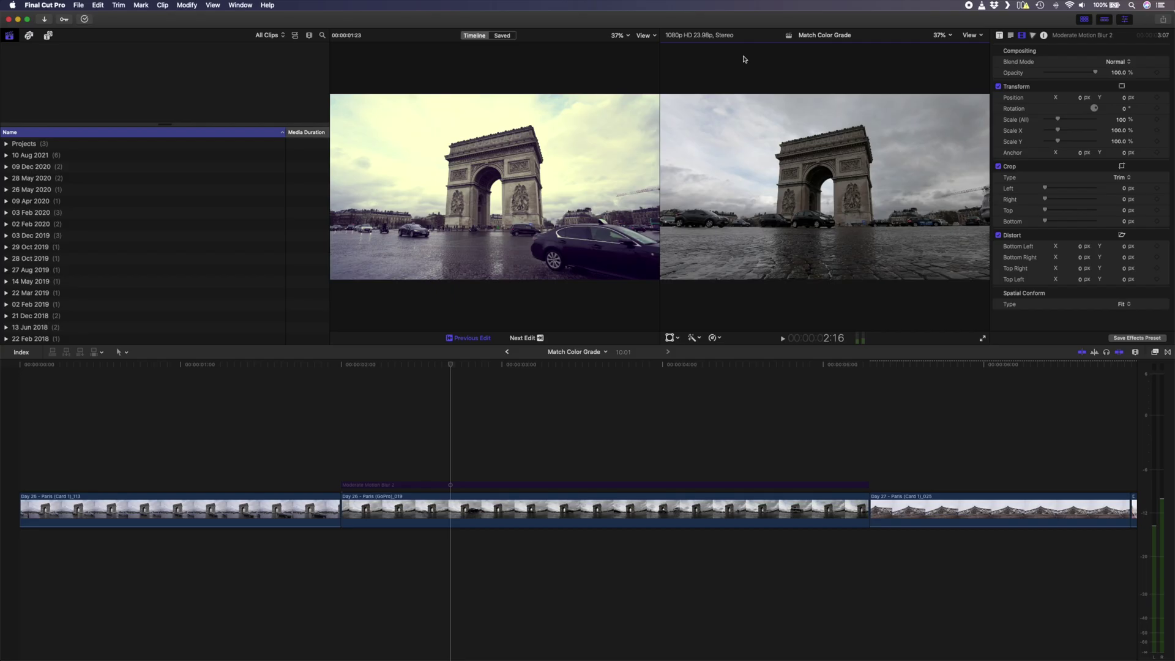
Show video scopes beside both the main viewer and the Comparison Viewer images.
left_click(972, 36)
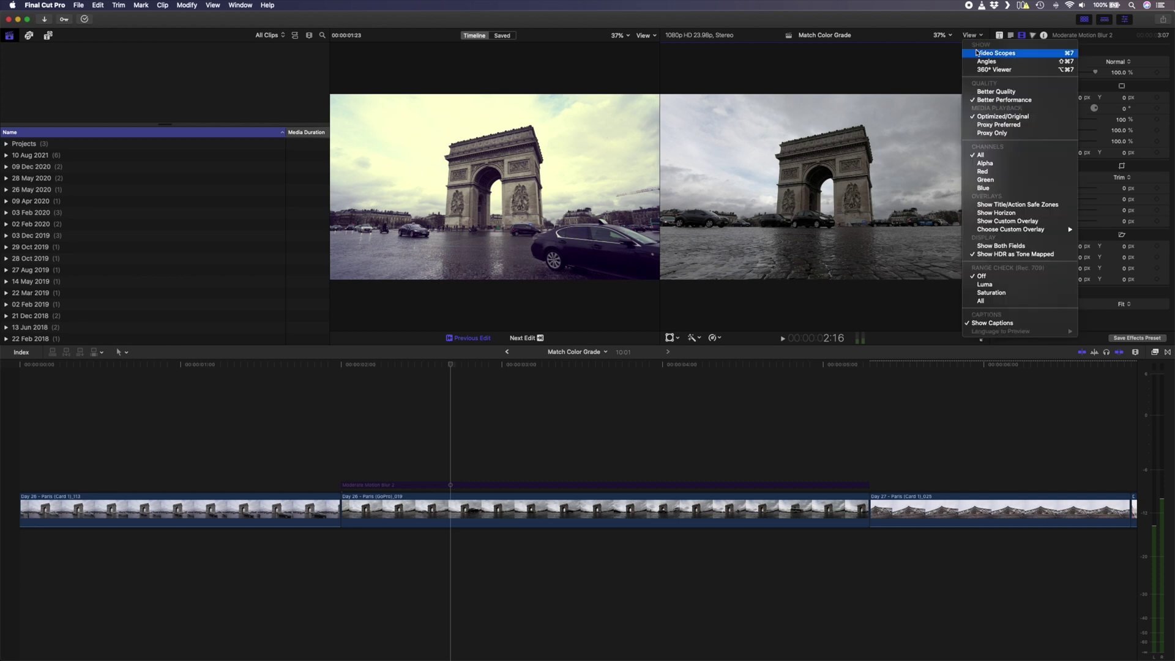
left_click(1030, 54)
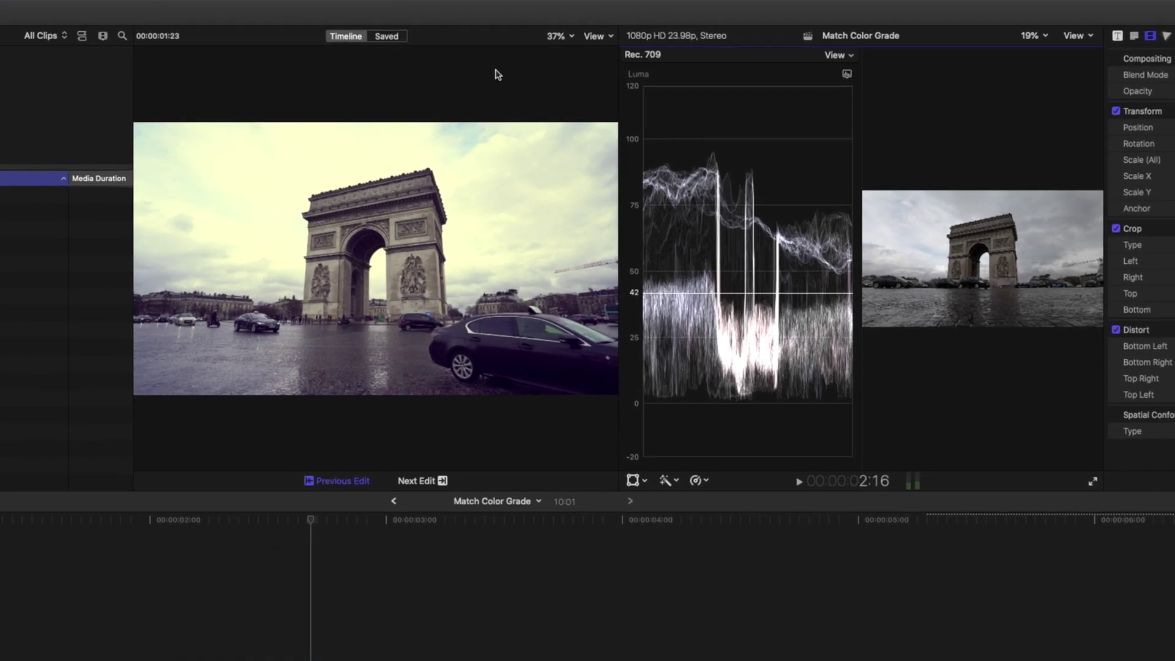
left_click(501, 73)
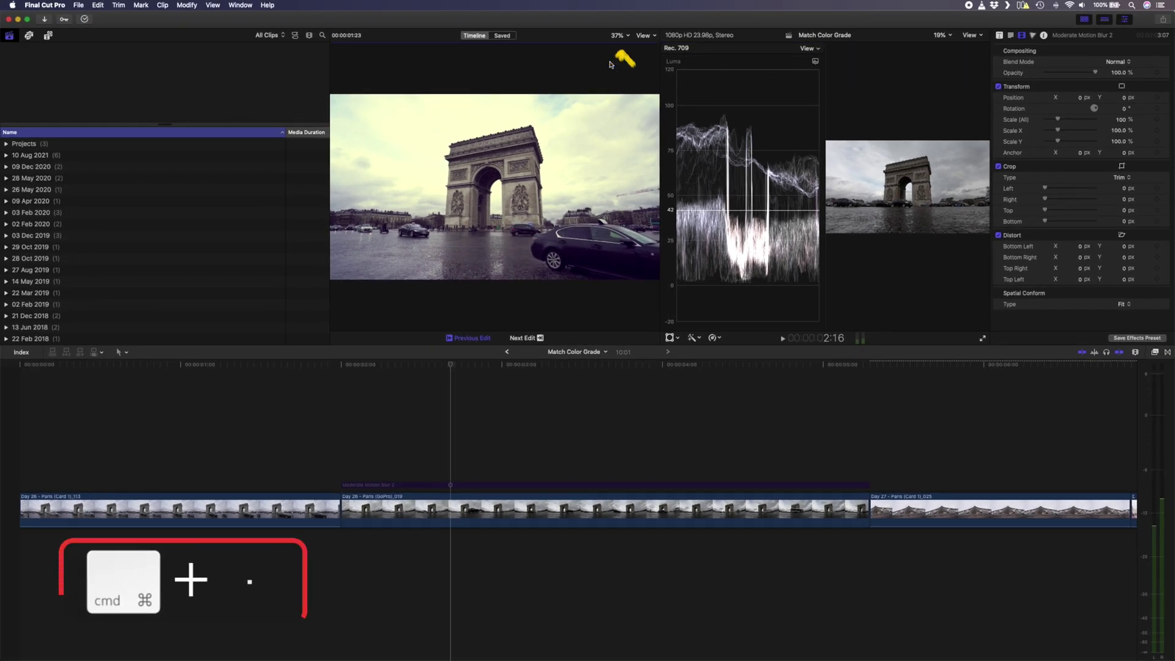
key("cmd+7")
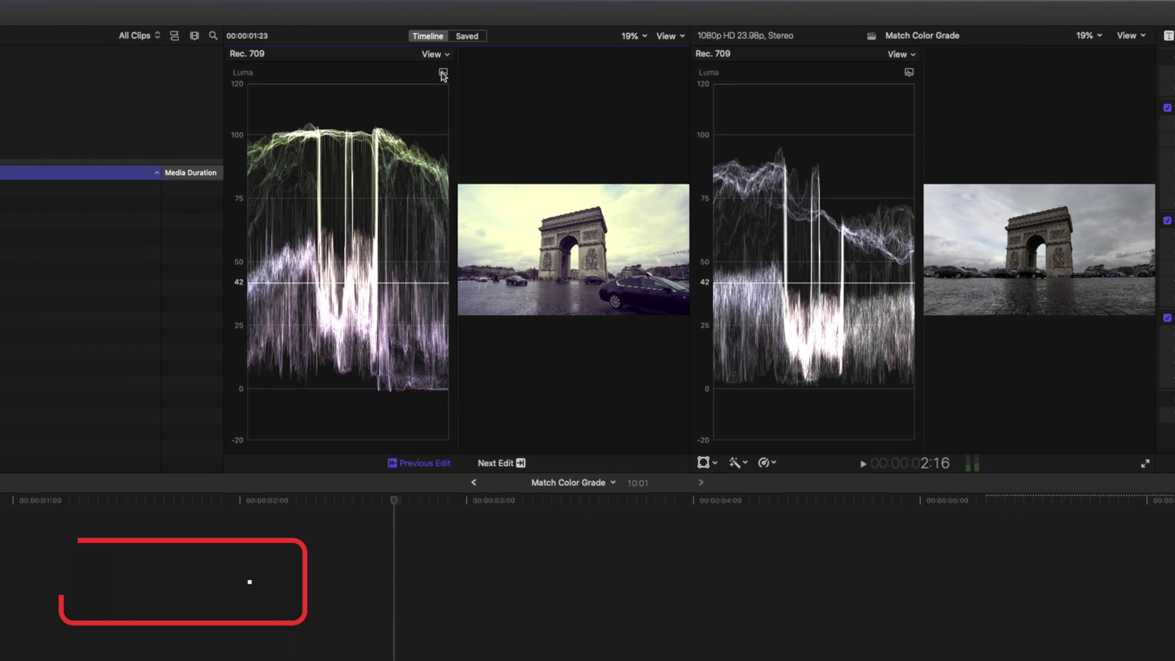
Set the waveform to Luma and hide the browser with Ctrl+Cmd+1.
left_click(485, 61)
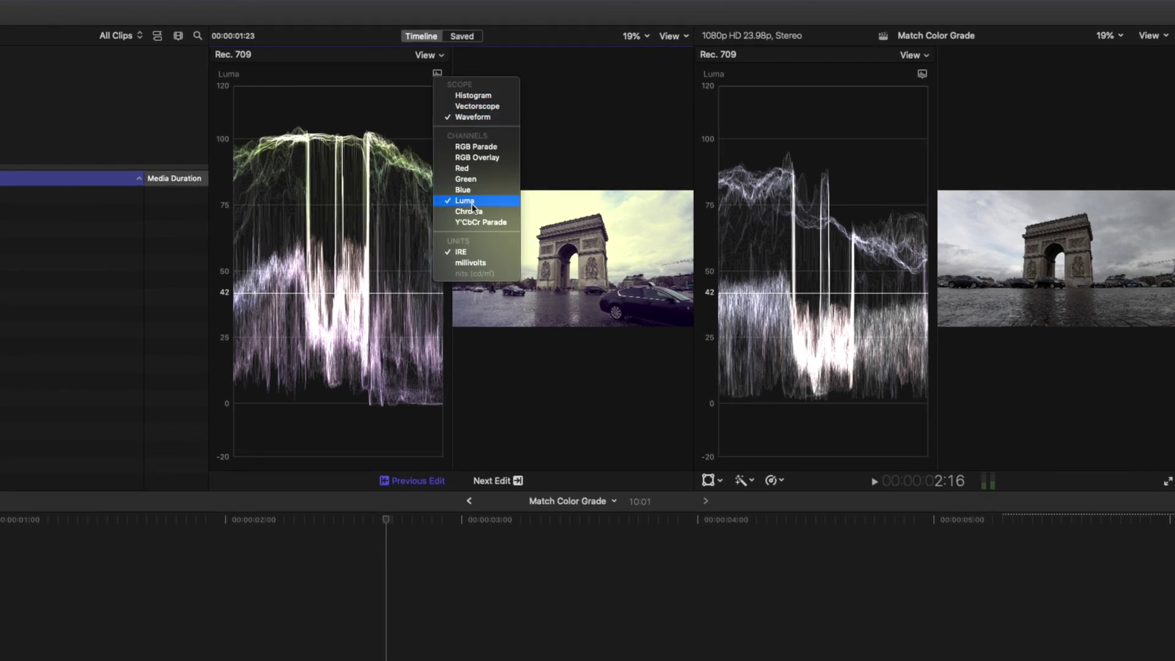
left_click(548, 123)
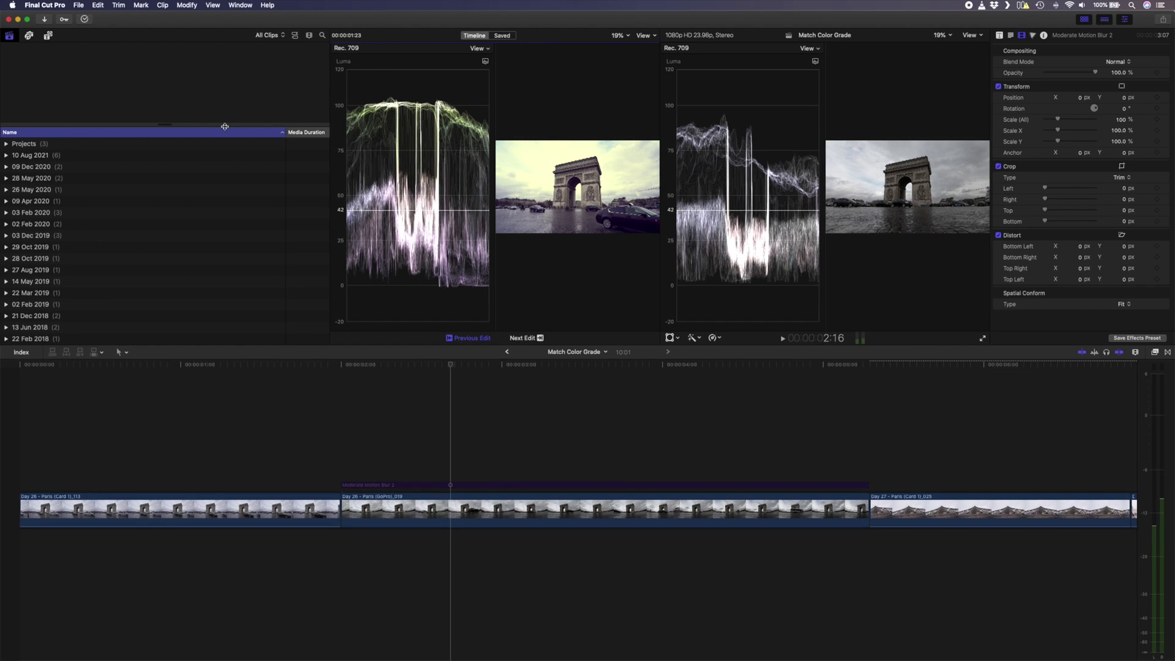
key("ctrl+super+1")
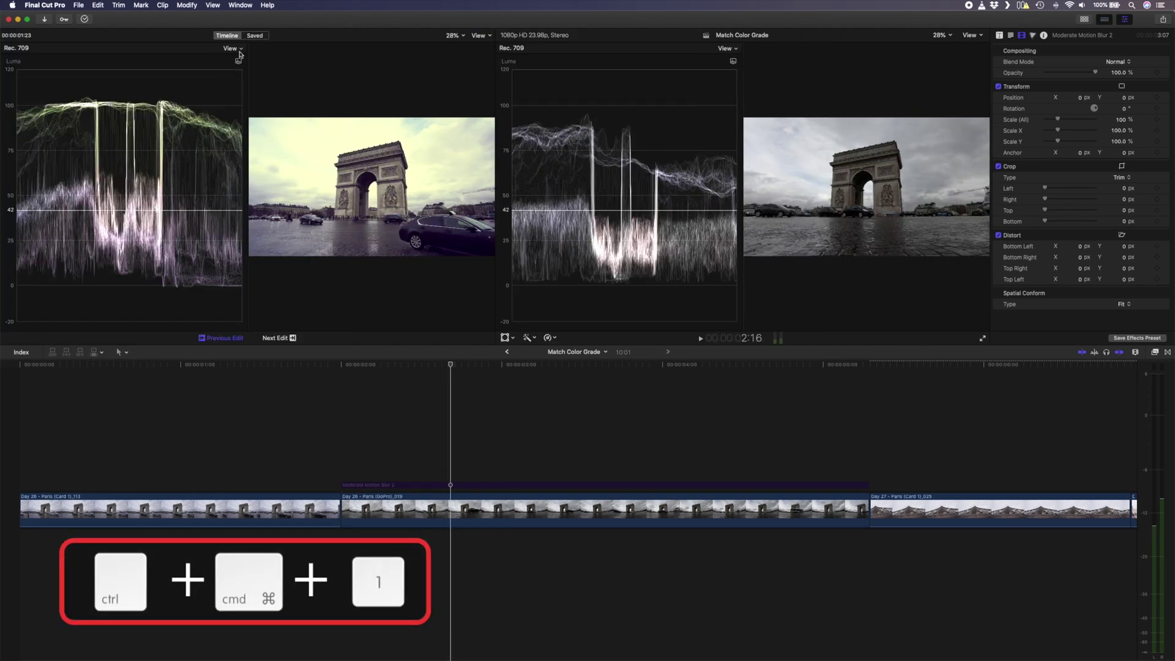
Set both viewers' scopes to Vertical Layout and drag the timeline divider down to enlarge them.
left_click(232, 49)
left_click(182, 133)
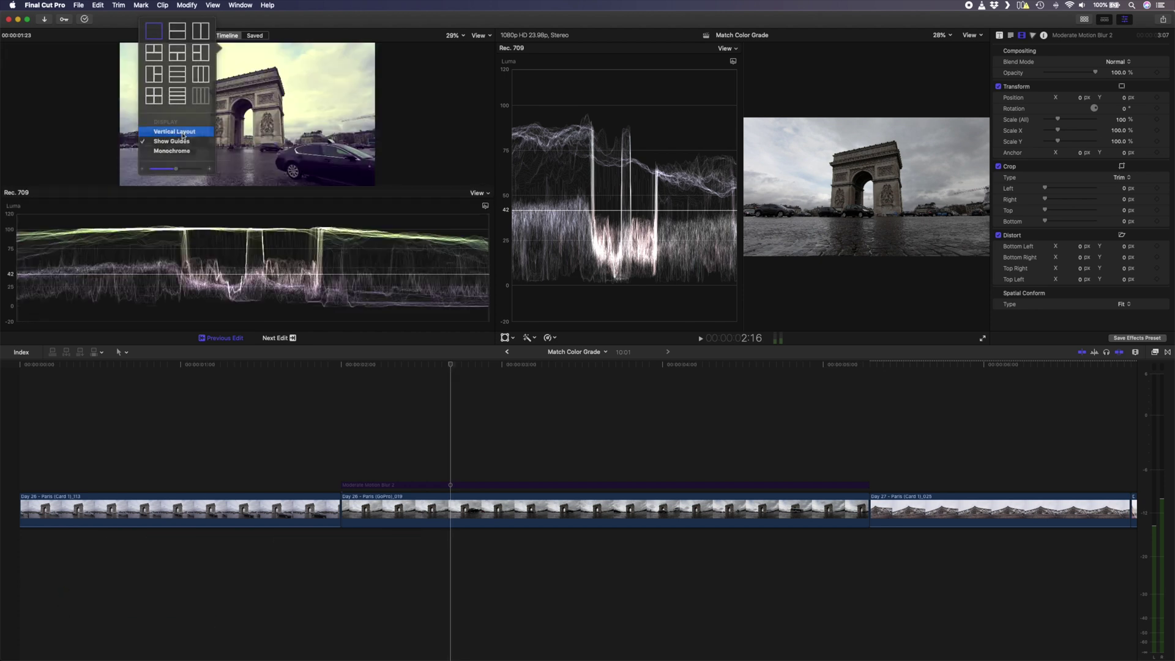
left_click(737, 50)
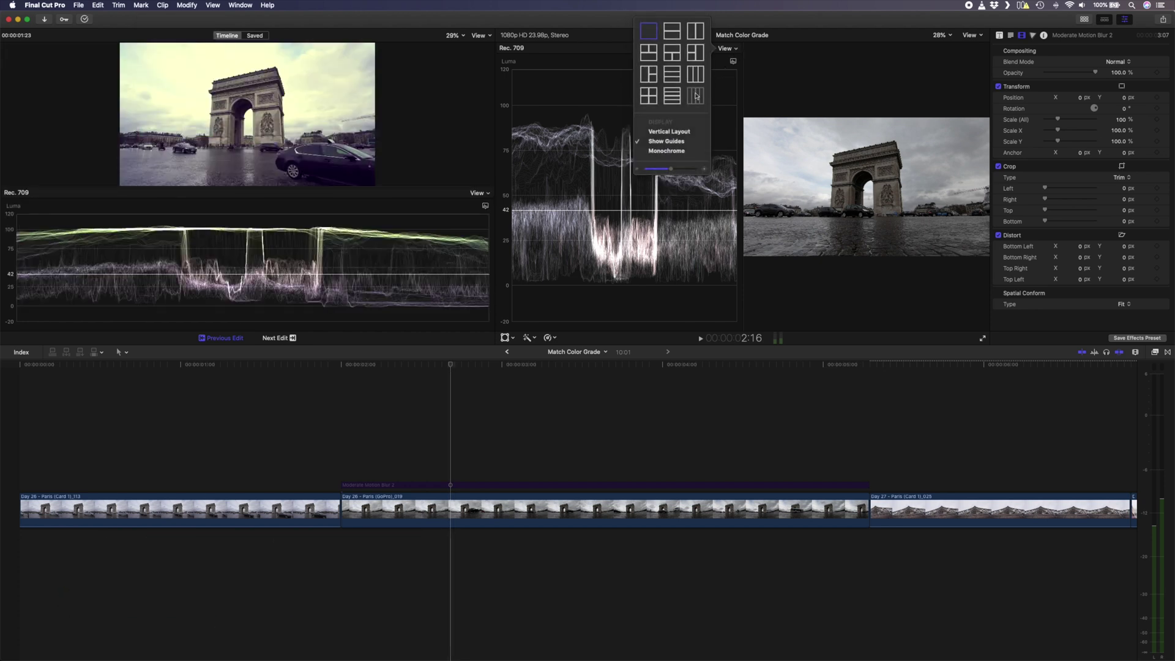
left_click(675, 130)
left_click_drag(511, 346, 506, 519)
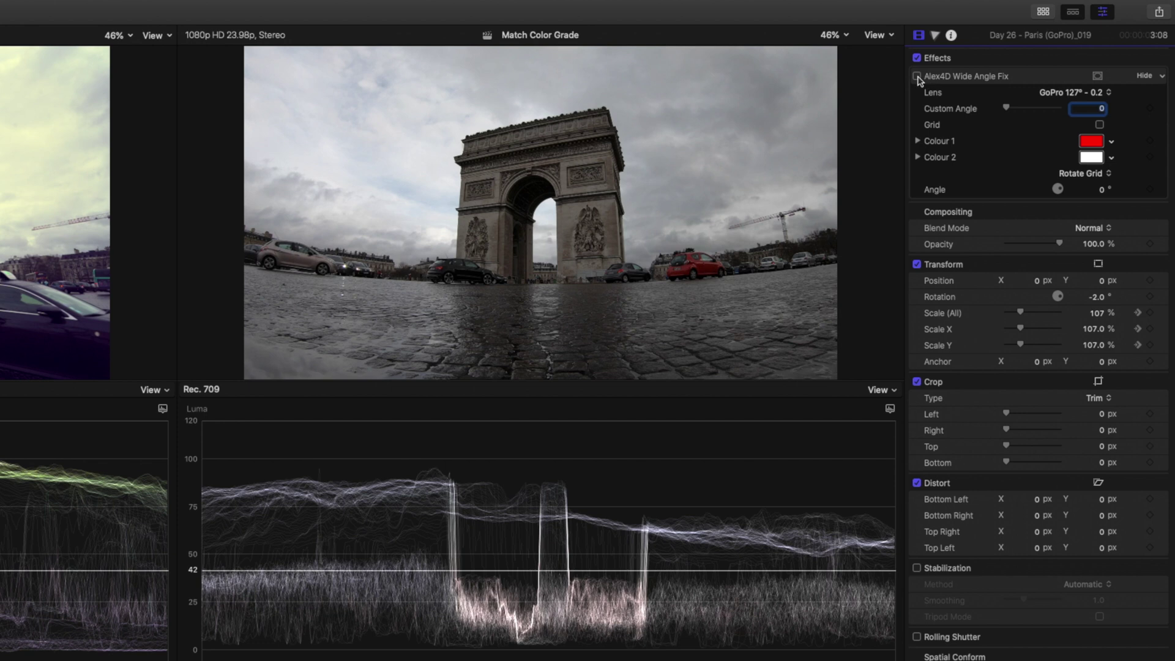
Enable Alex4D Wide Angle Fix on the GoPro clip and switch to the Color inspector.
left_click(916, 77)
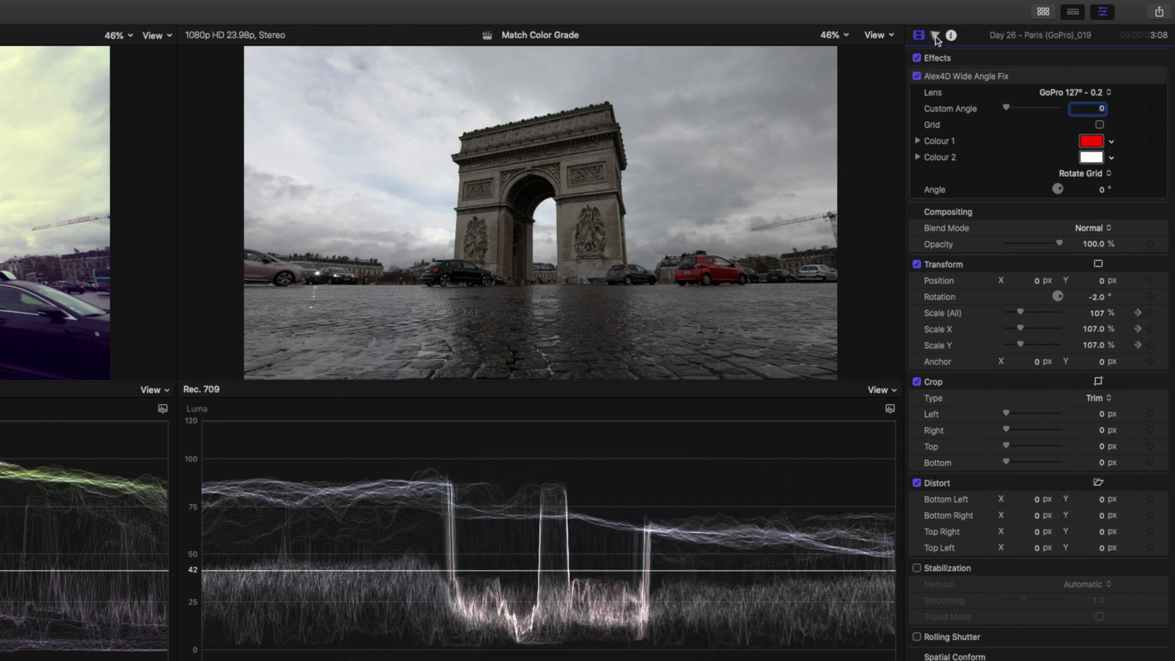
left_click(935, 36)
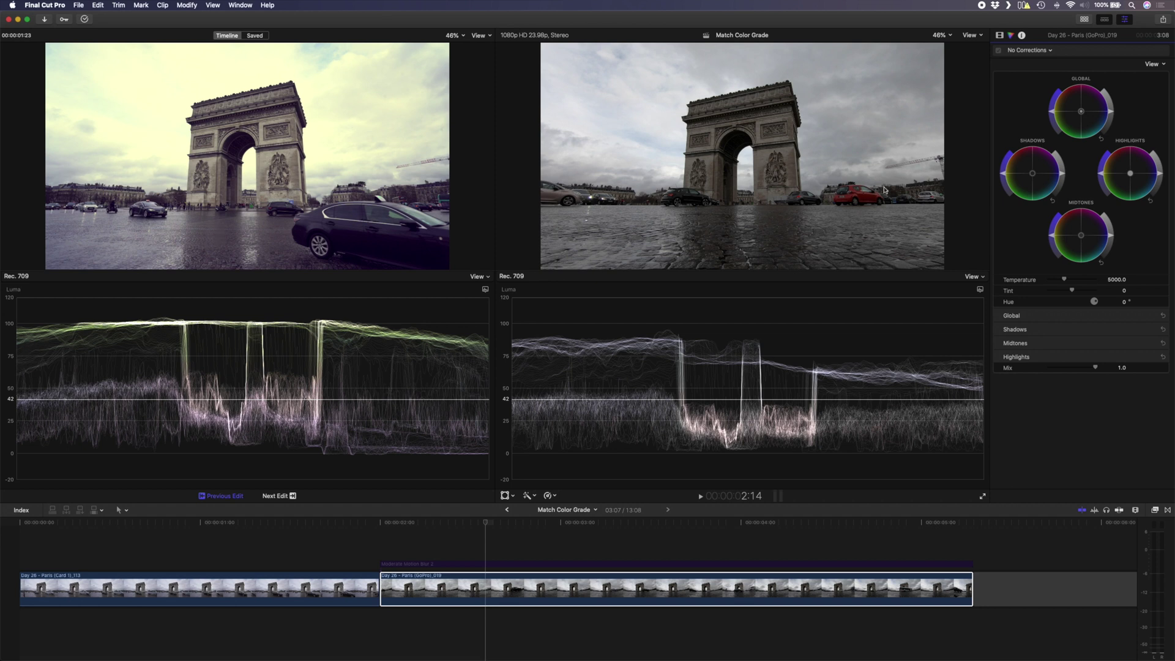
Add Color Wheels, raise midtone and highlight brightness, and adjust the shadows brightness slider.
left_click_drag(1112, 240, 1112, 227)
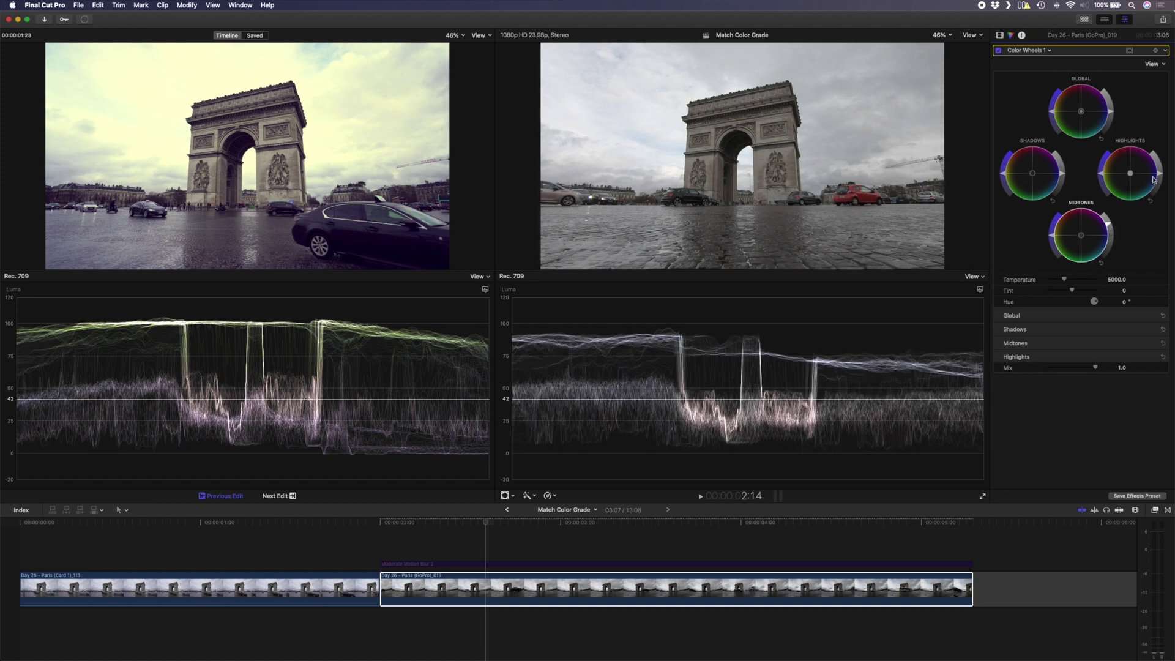
left_click_drag(1161, 178, 1162, 164)
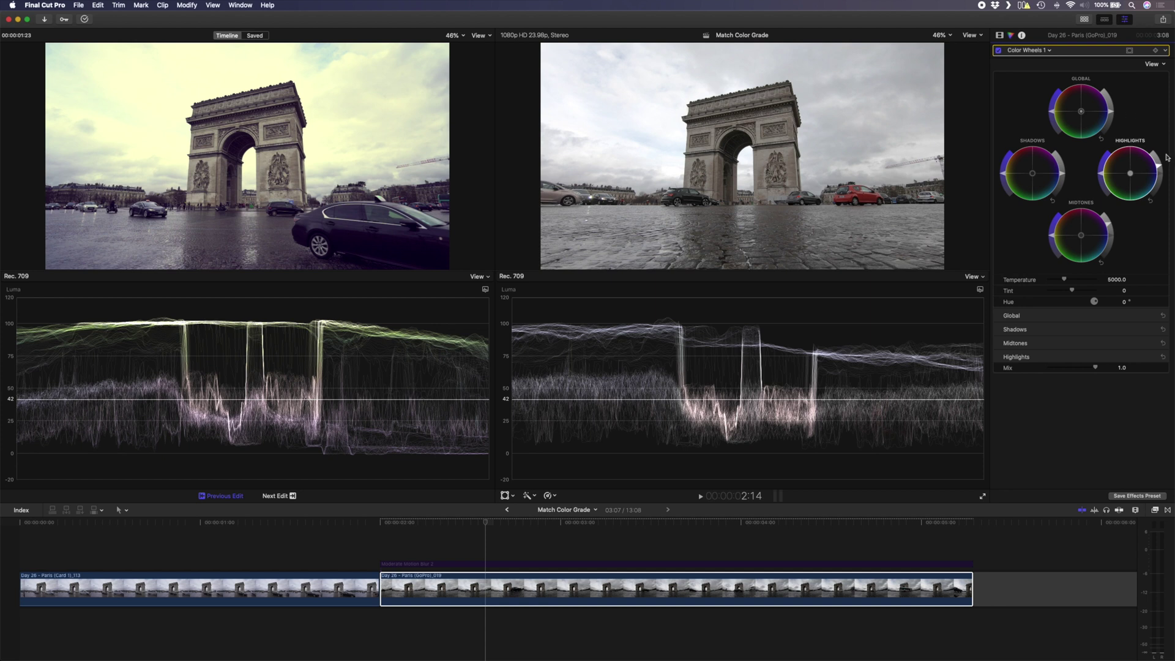
left_click_drag(1158, 167, 1156, 165)
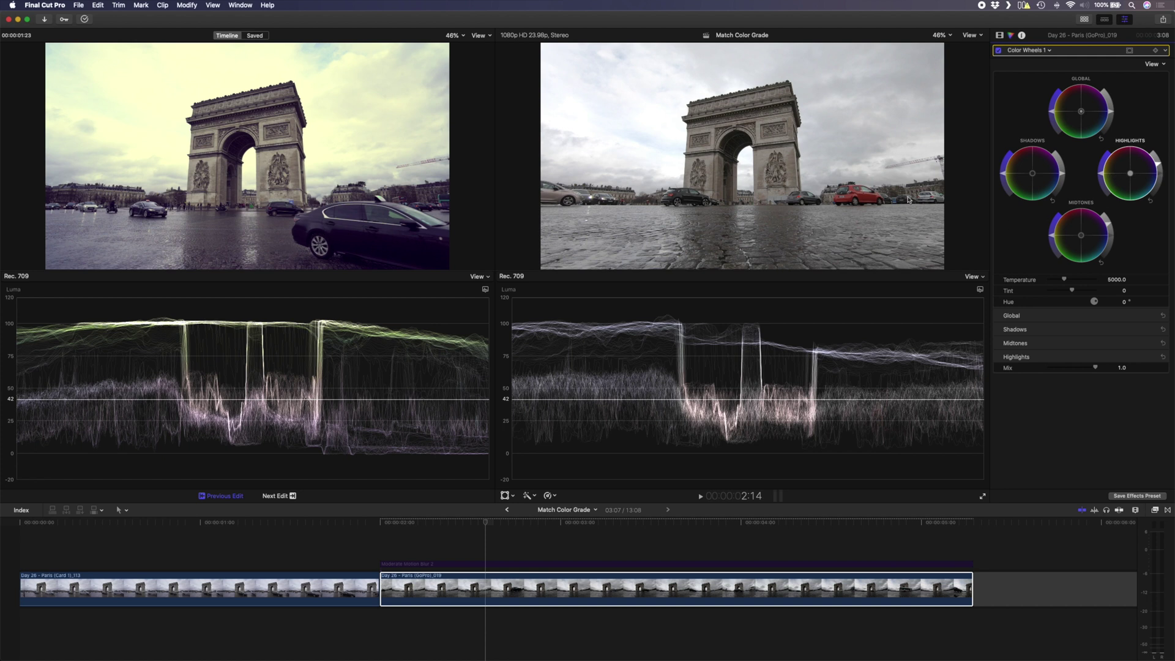
left_click_drag(1063, 177, 1063, 179)
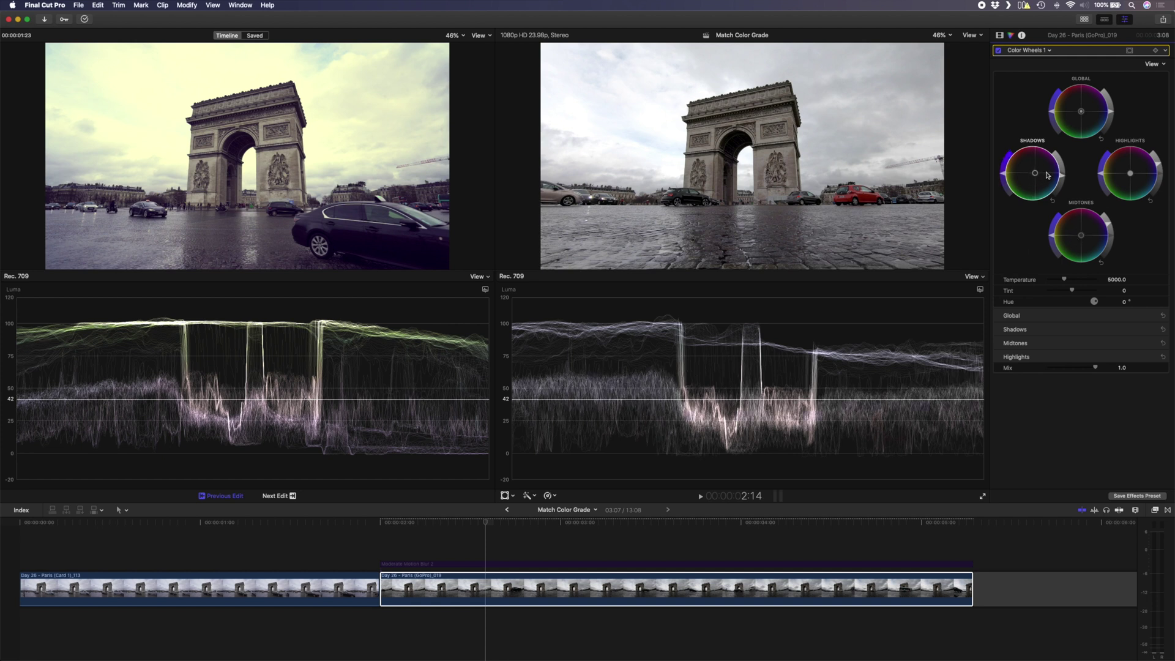
Shift the shadows and highlights colour, tint midtones toward magenta, then untick Color Wheels 1 to compare.
left_click_drag(1052, 172, 1065, 173)
left_click(1130, 175)
left_click_drag(1129, 176, 1106, 177)
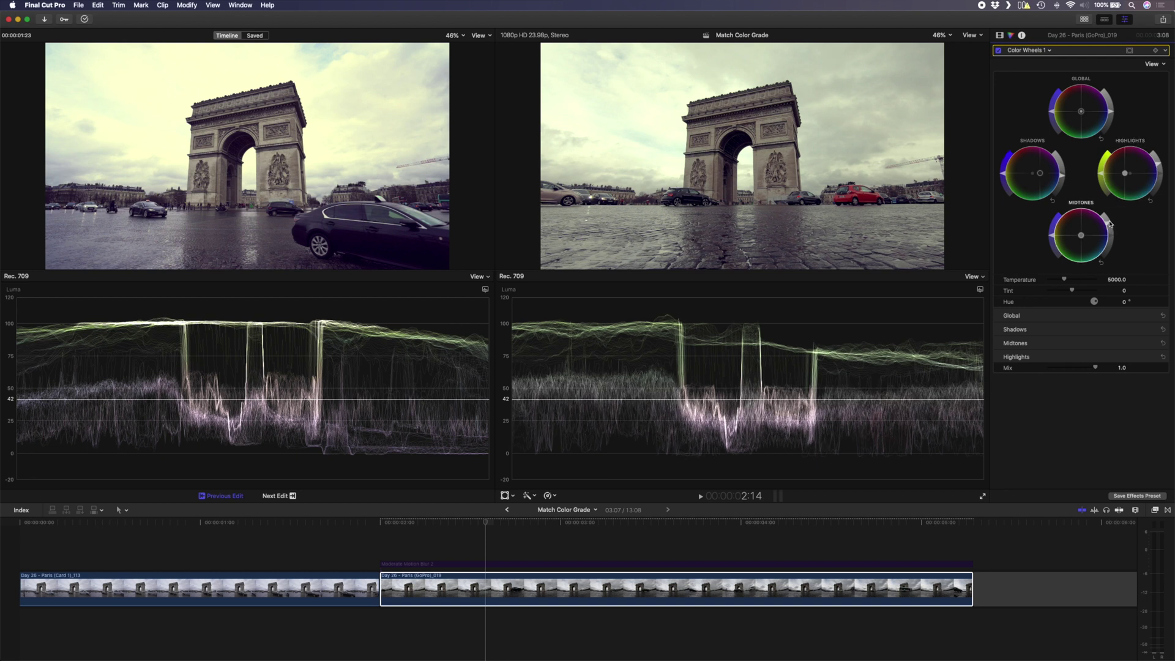
left_click_drag(1082, 237, 1083, 238)
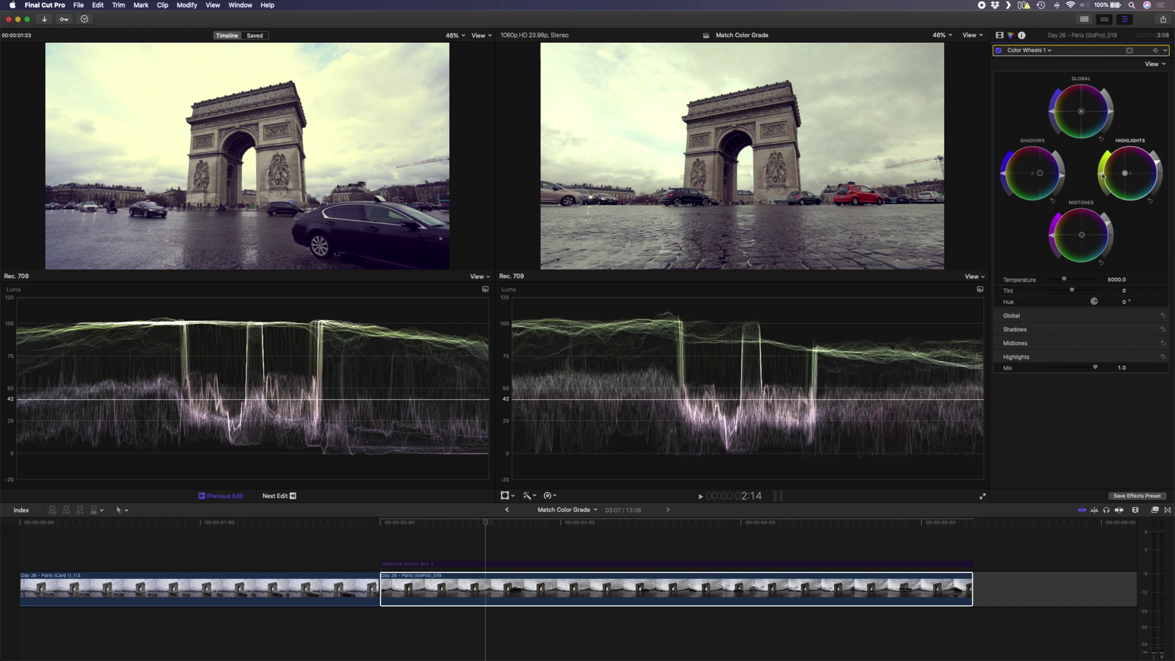
left_click(998, 51)
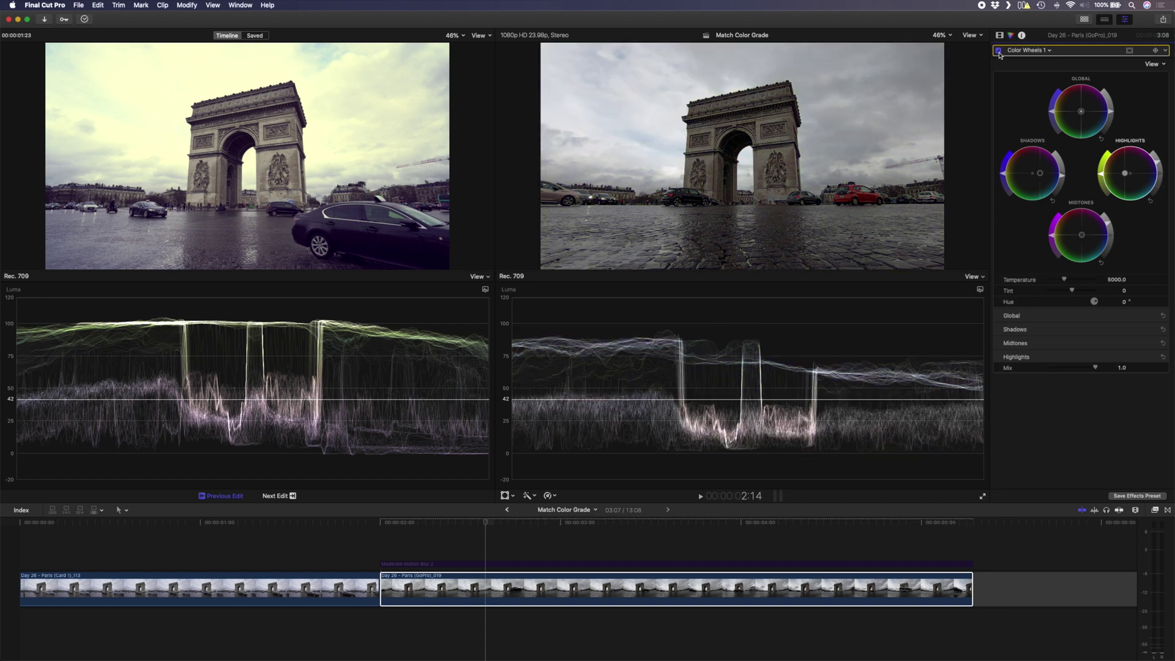
Re-tick Color Wheels 1 and move the playhead to another frame in the timeline.
left_click(999, 50)
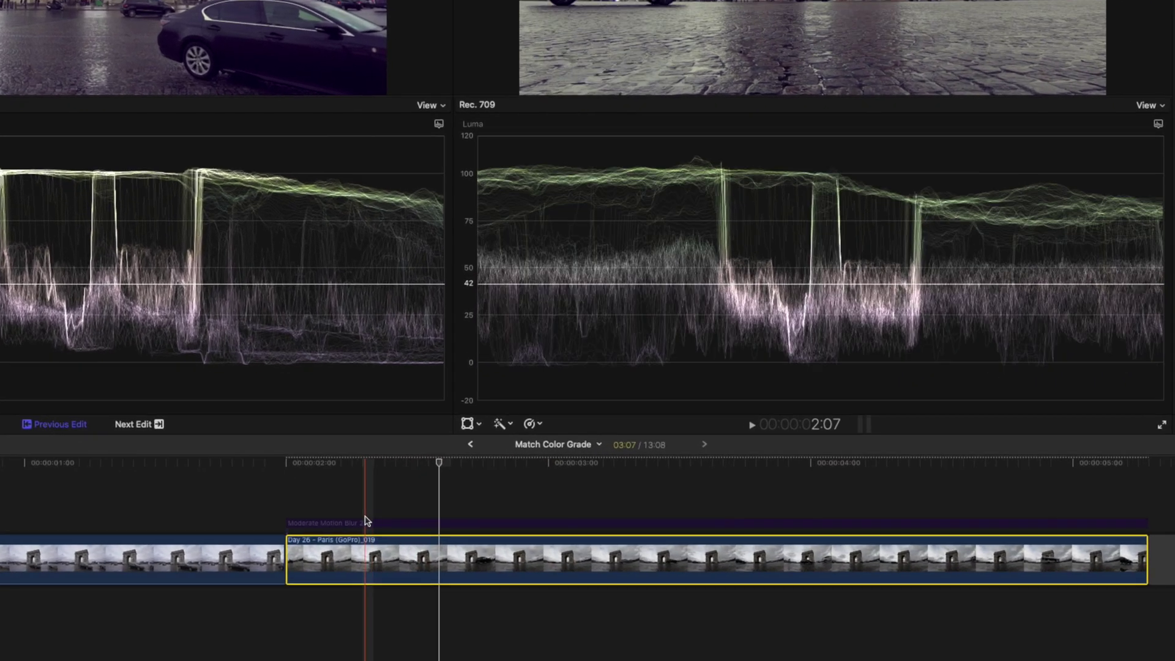
left_click(435, 563)
Select the Moderate Motion Blur adjustment clip, then the graded Day 26 - Paris (GoPro)_019 clip.
left_click(362, 521)
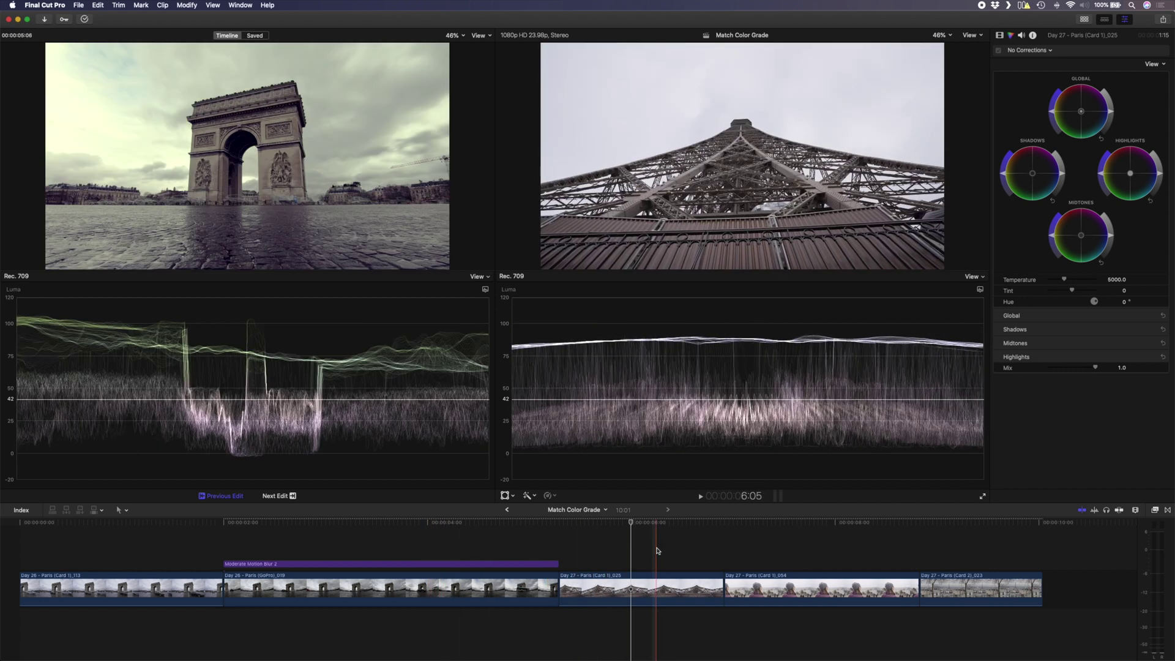
left_click(463, 595)
Copy the GoPro clip and paste only its Color Wheels 1 attribute onto Eiffel clip _025.
key("super+c")
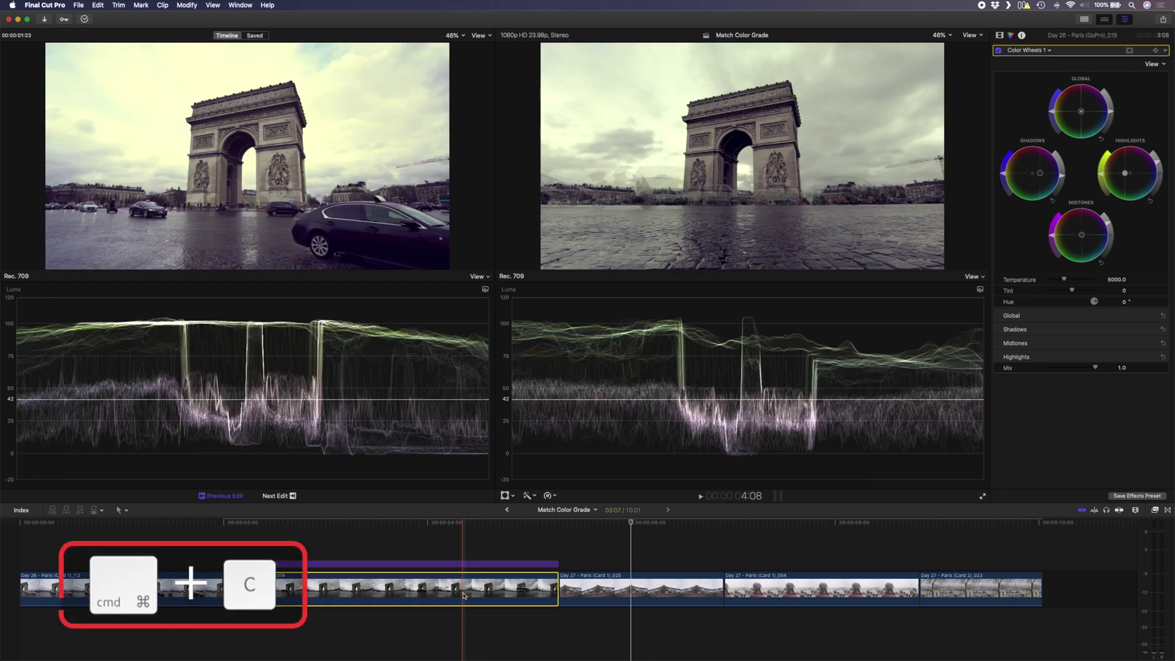
left_click(630, 588)
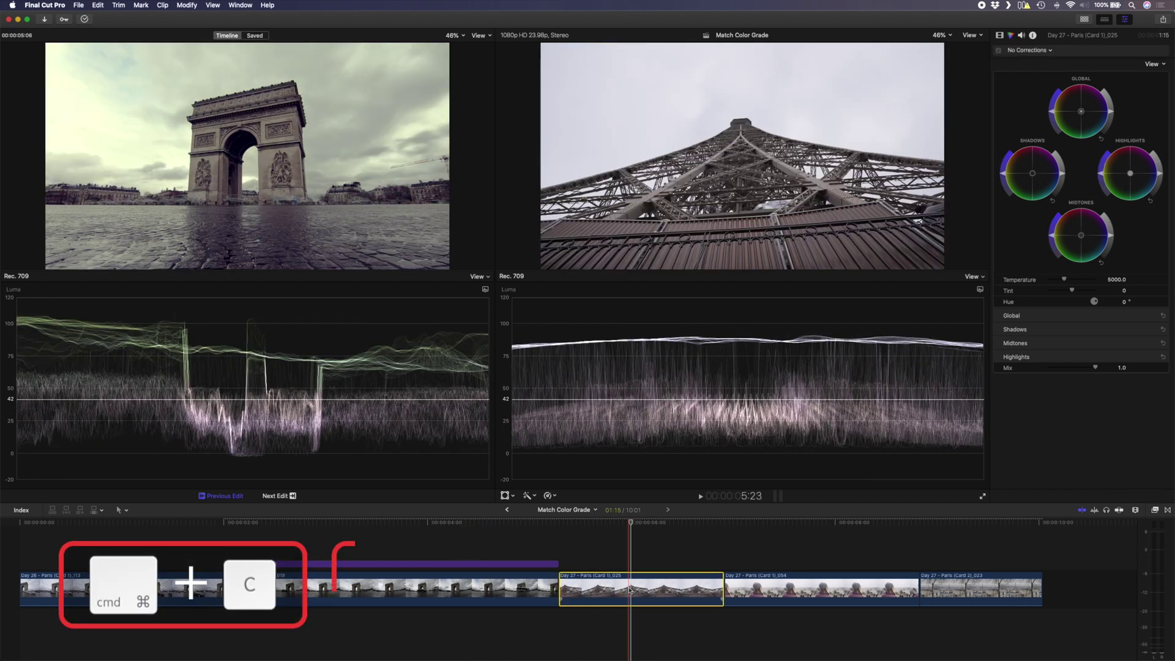
key("super+shift+v")
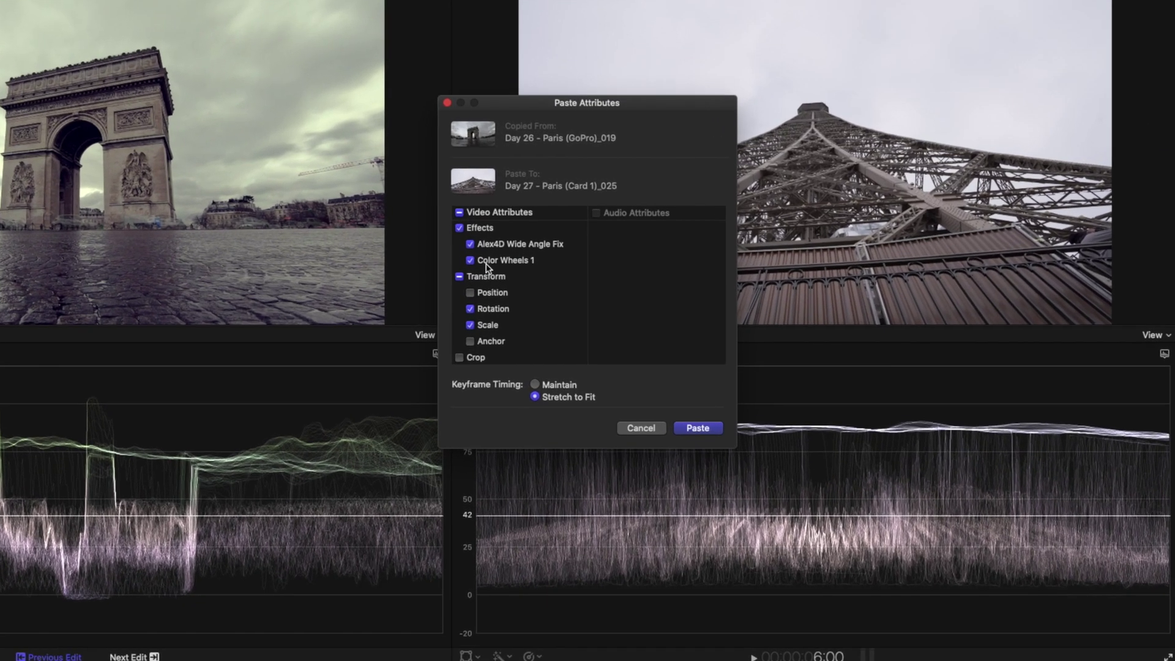
left_click(474, 216)
left_click(475, 216)
left_click(506, 263)
left_click(697, 428)
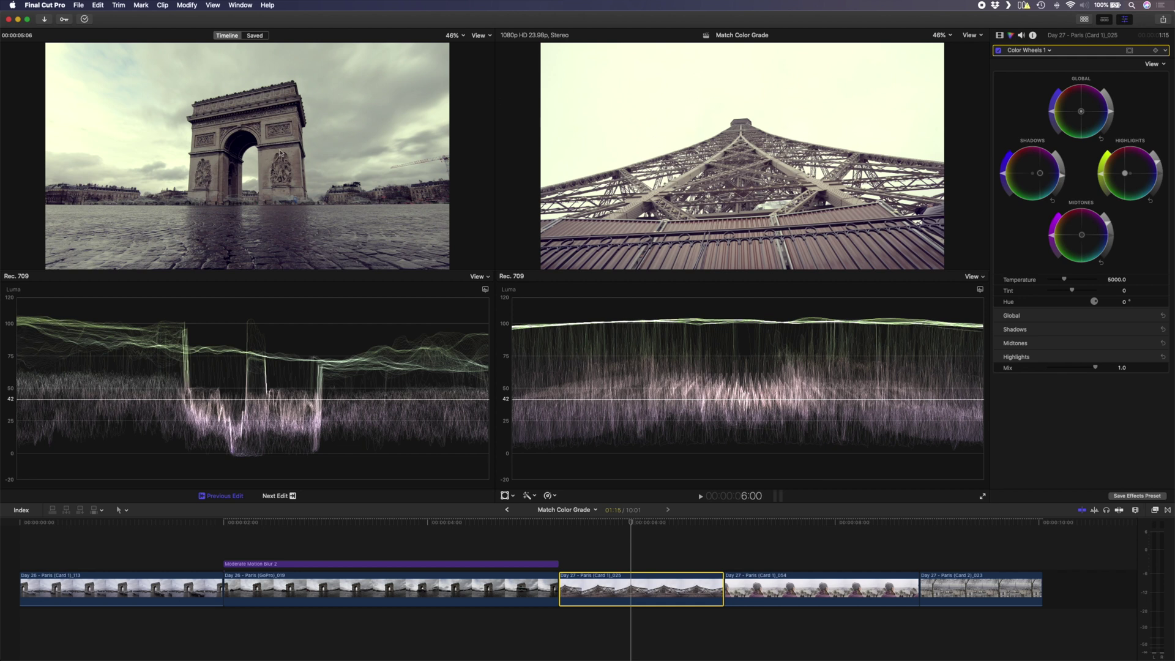
Lower the Eiffel clip's Highlights and Midtones brightness sliders and nudge its Shadows wheel.
left_click_drag(1157, 164, 1160, 172)
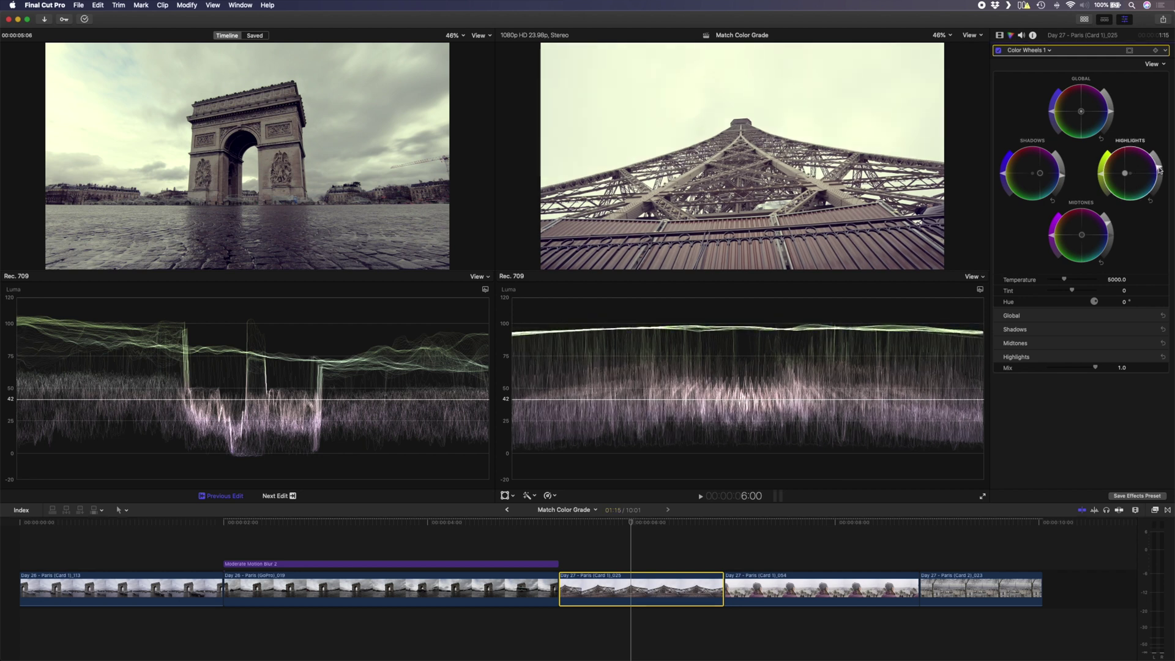
left_click_drag(1112, 229, 1112, 232)
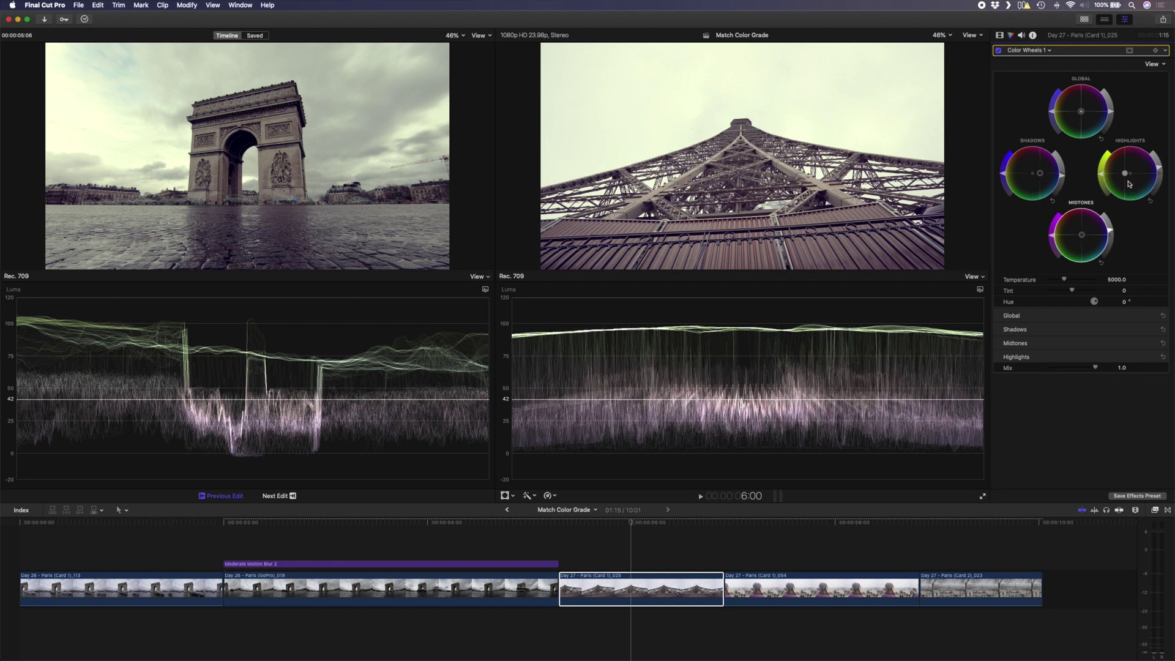
left_click_drag(1101, 176, 1096, 178)
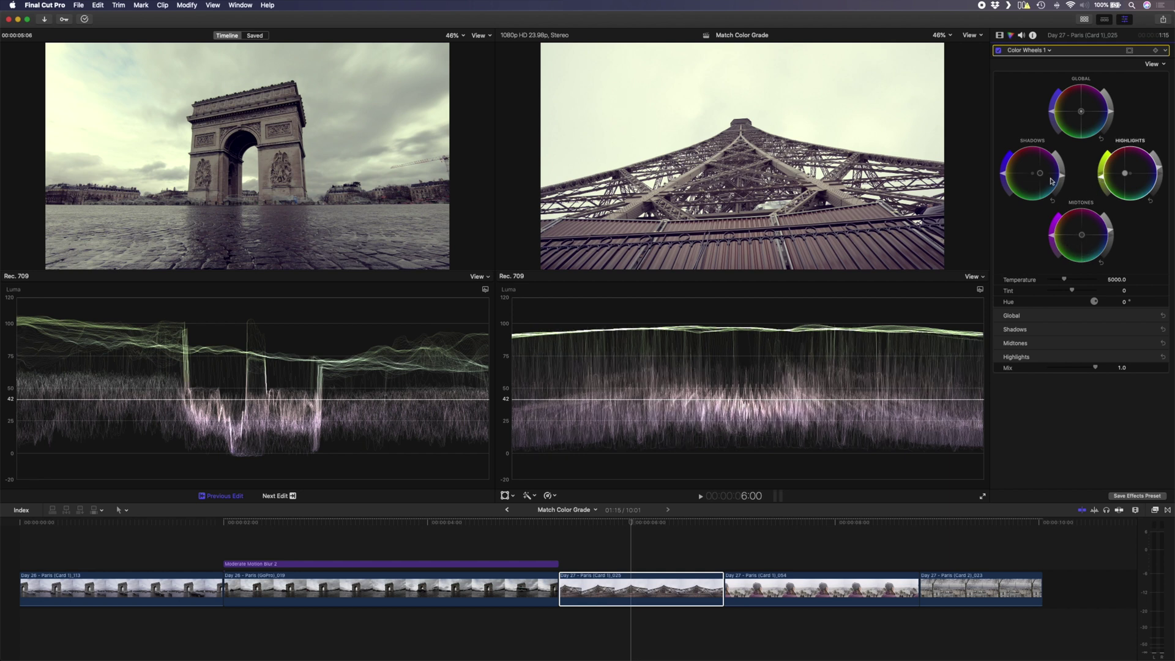
left_click_drag(1041, 177, 1044, 176)
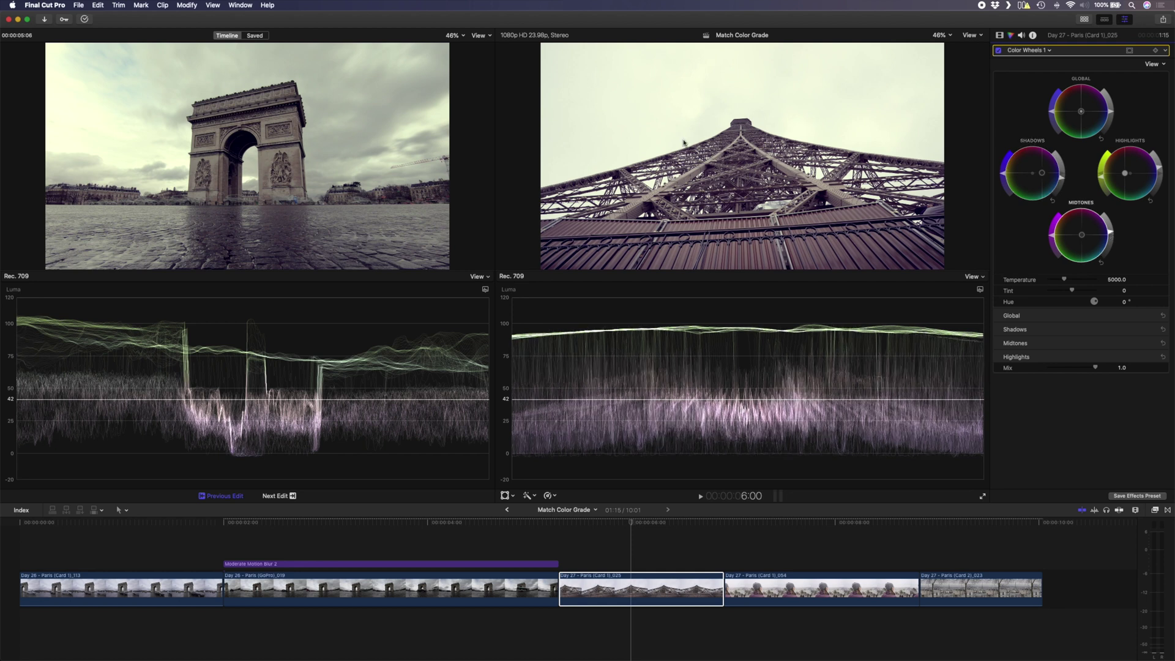
Toggle Color Wheels 1 off and on to compare, then select clip Card 1_054.
left_click(998, 50)
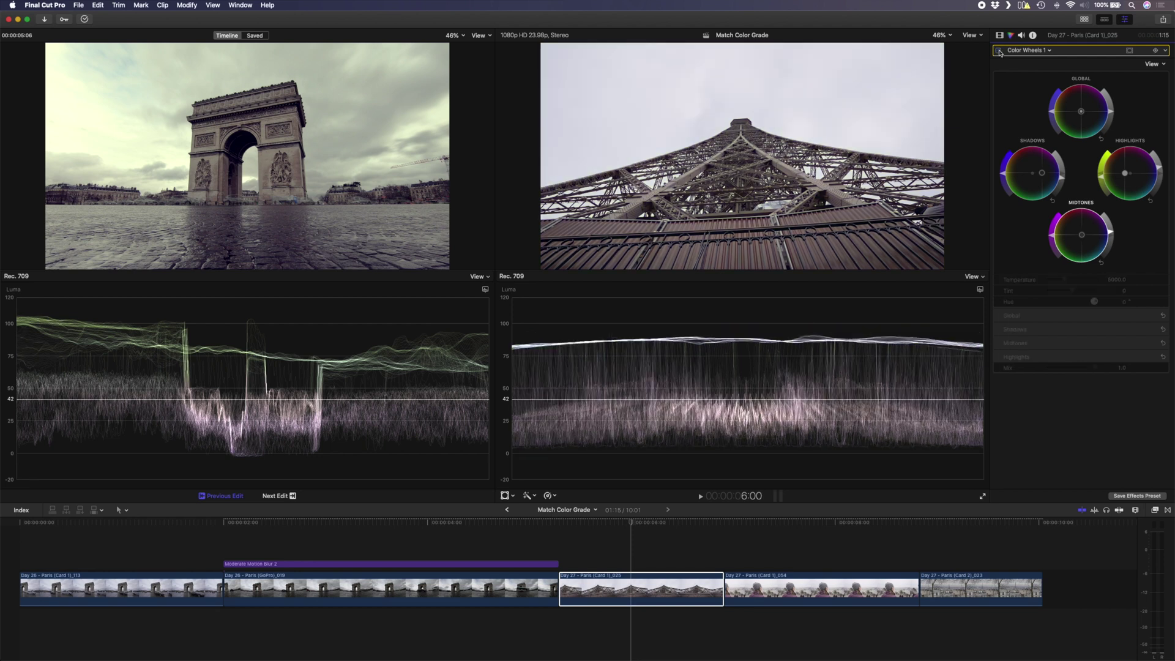
left_click(999, 50)
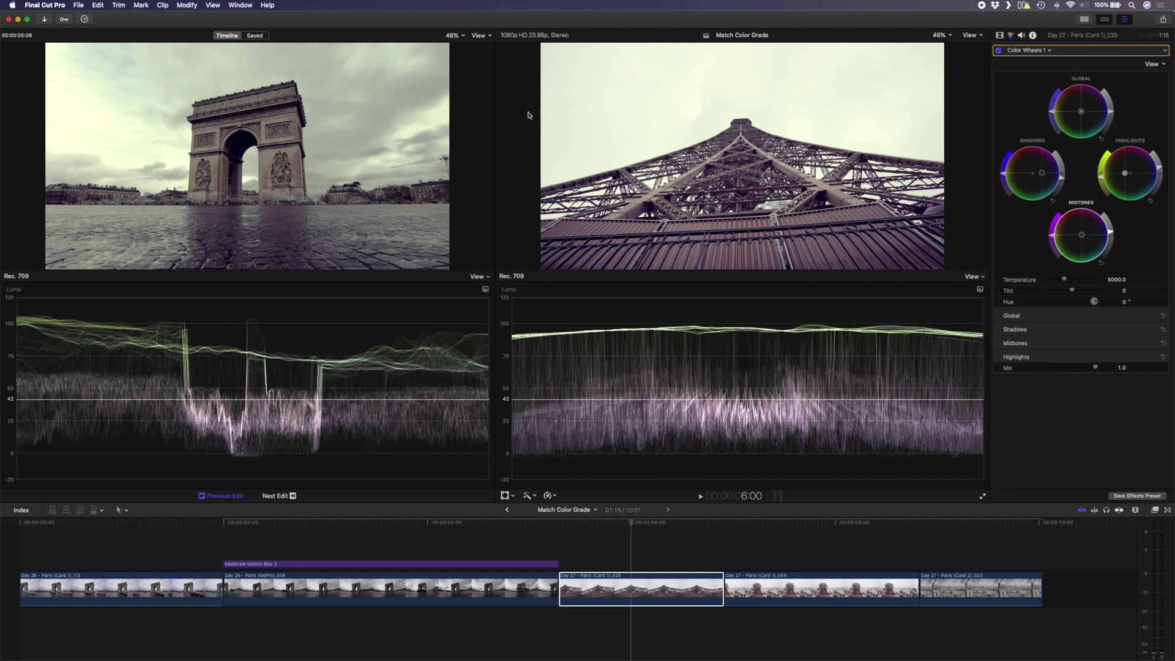
left_click(645, 599)
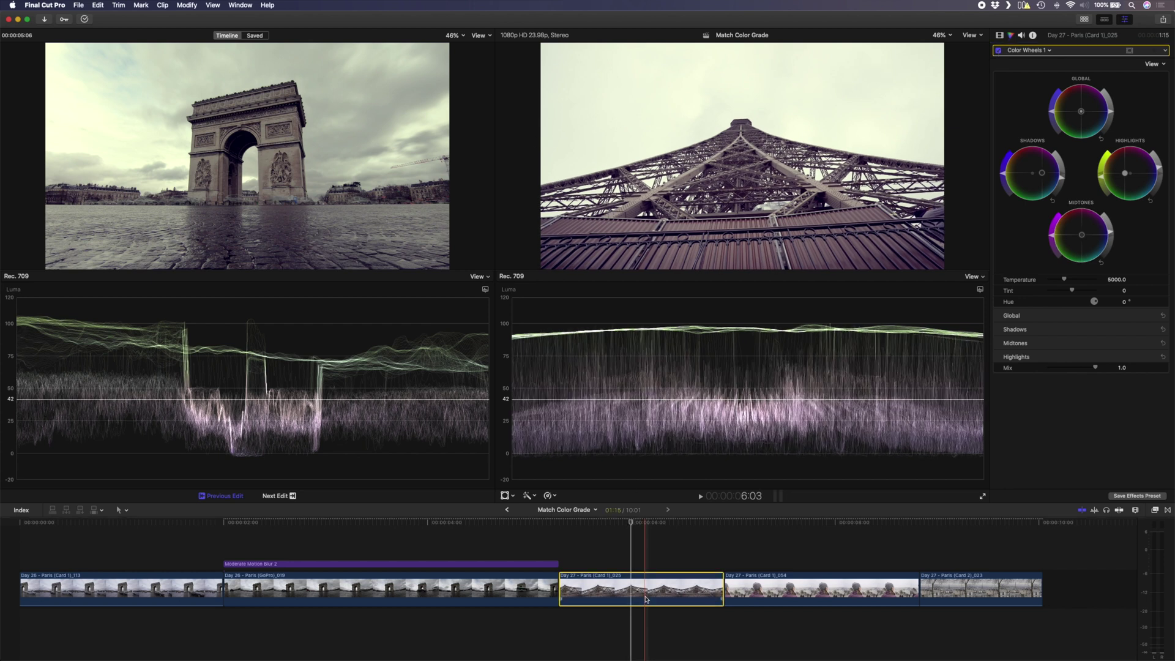
left_click(817, 585)
Paste the Eiffel clip's Color Wheels 1 grade onto woman clip Card 1_054.
key("super+shift+v")
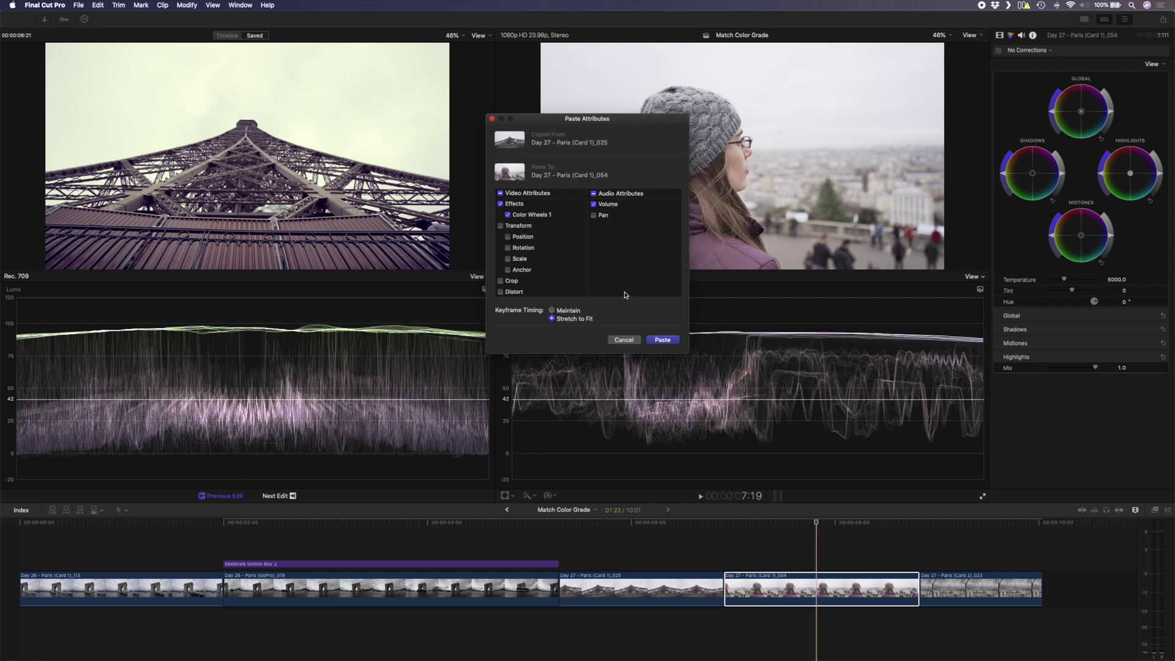
left_click(659, 340)
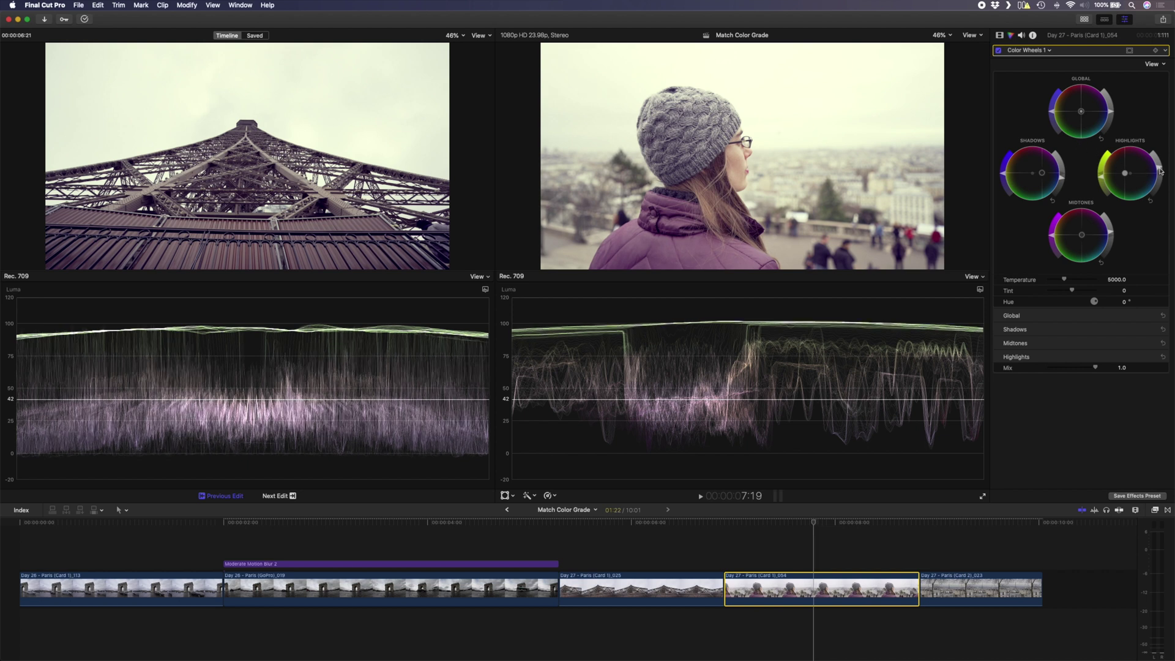
left_click(1122, 178)
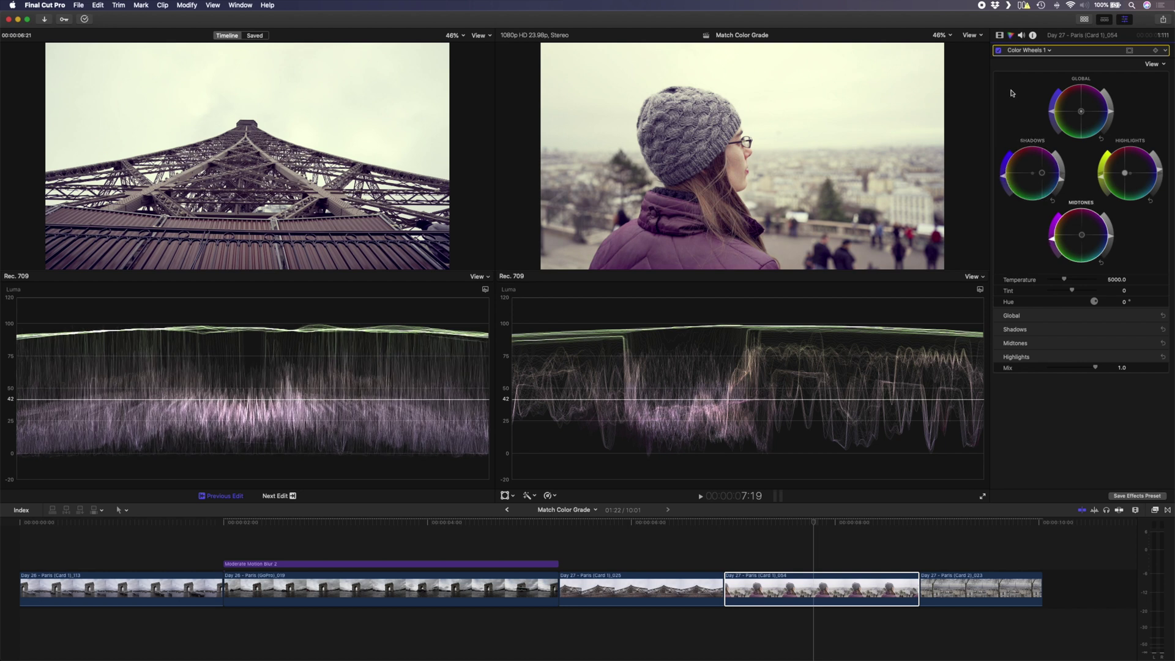
Toggle Color Wheels 1 off and on to compare, then select rooftop clip Card 2_023.
left_click(998, 51)
left_click(998, 51)
left_click(974, 582)
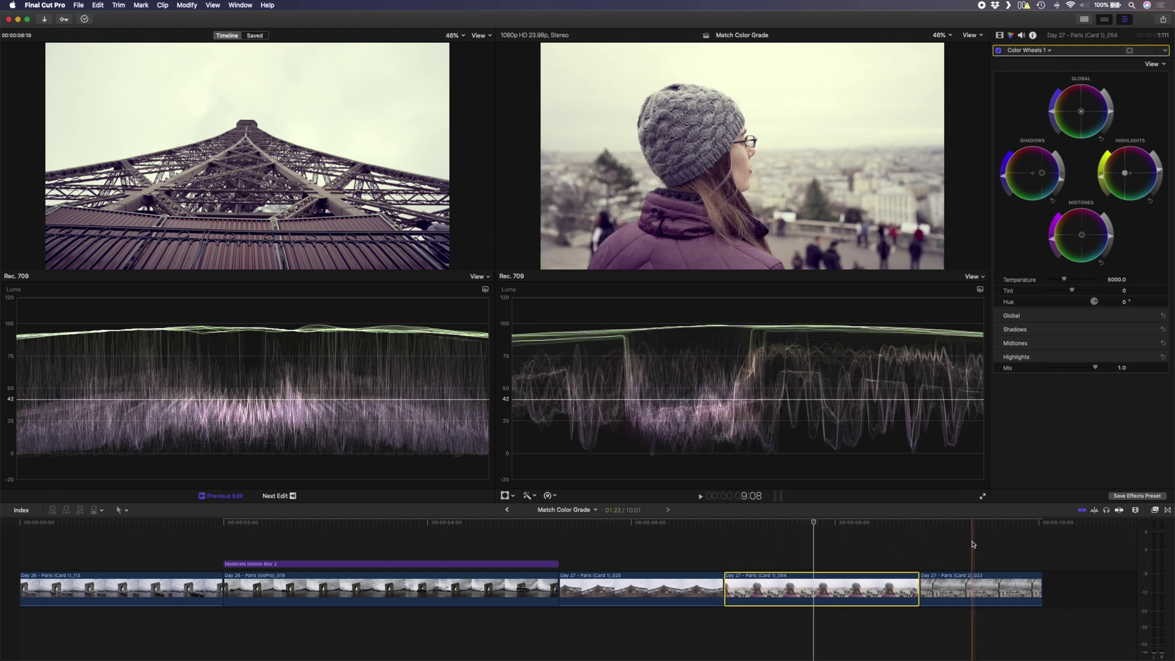
Paste the Color Wheels 1 grade onto rooftop clip Card 2_023 and raise its Highlights brightness.
key("super+shift+v")
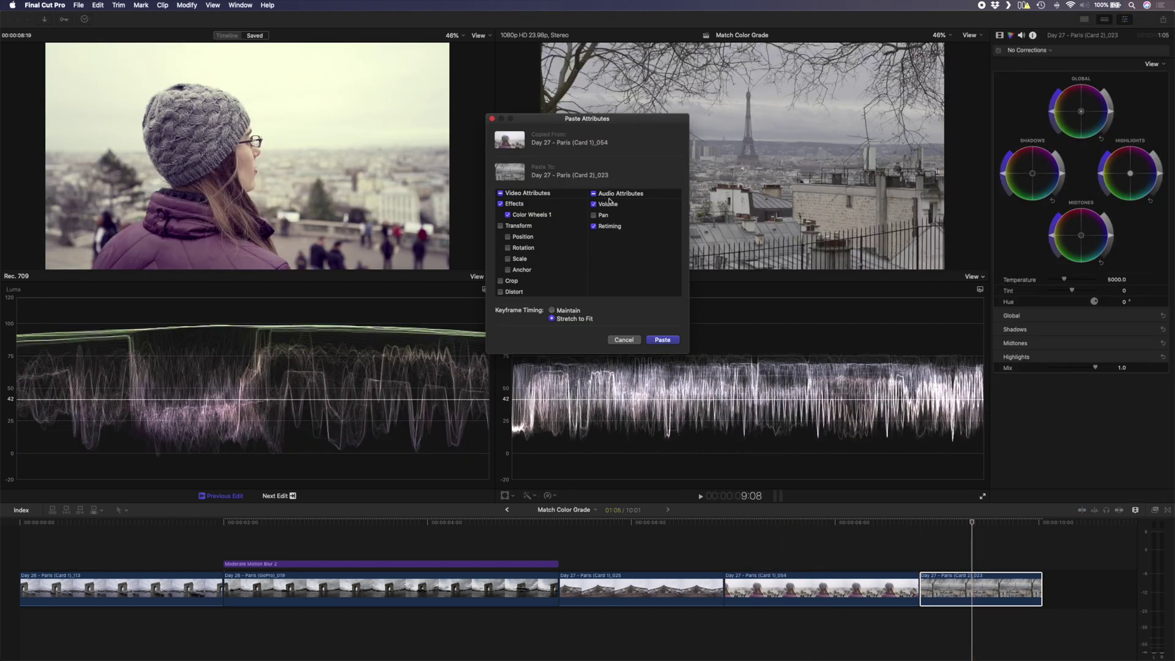
left_click(672, 341)
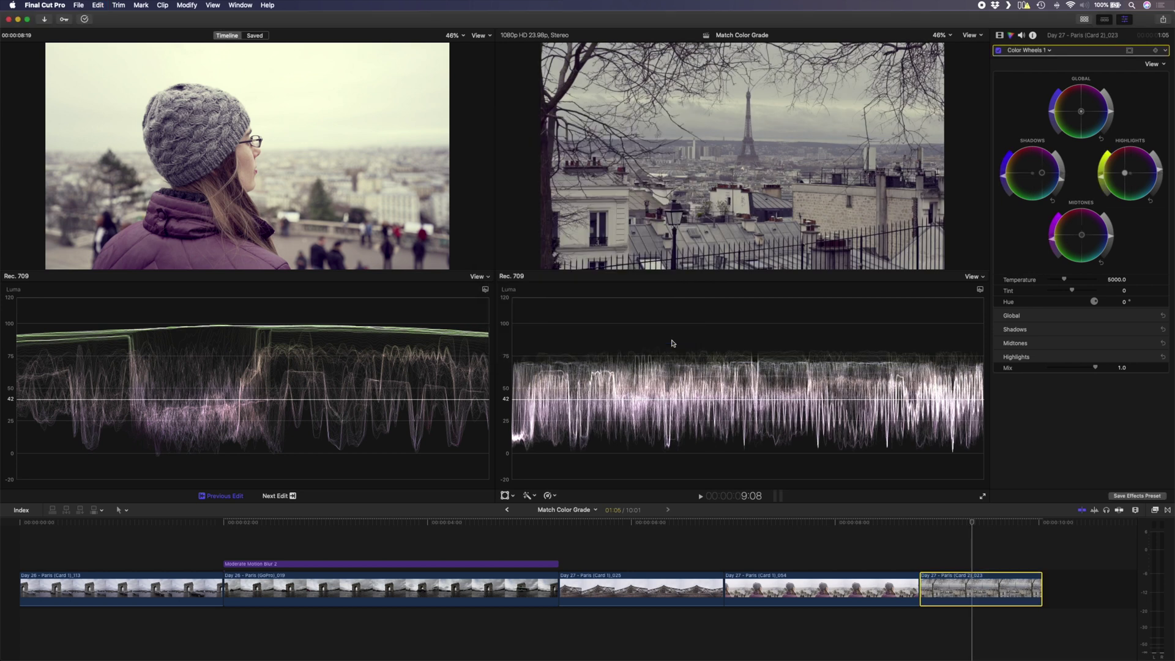
left_click_drag(1167, 177, 1127, 176)
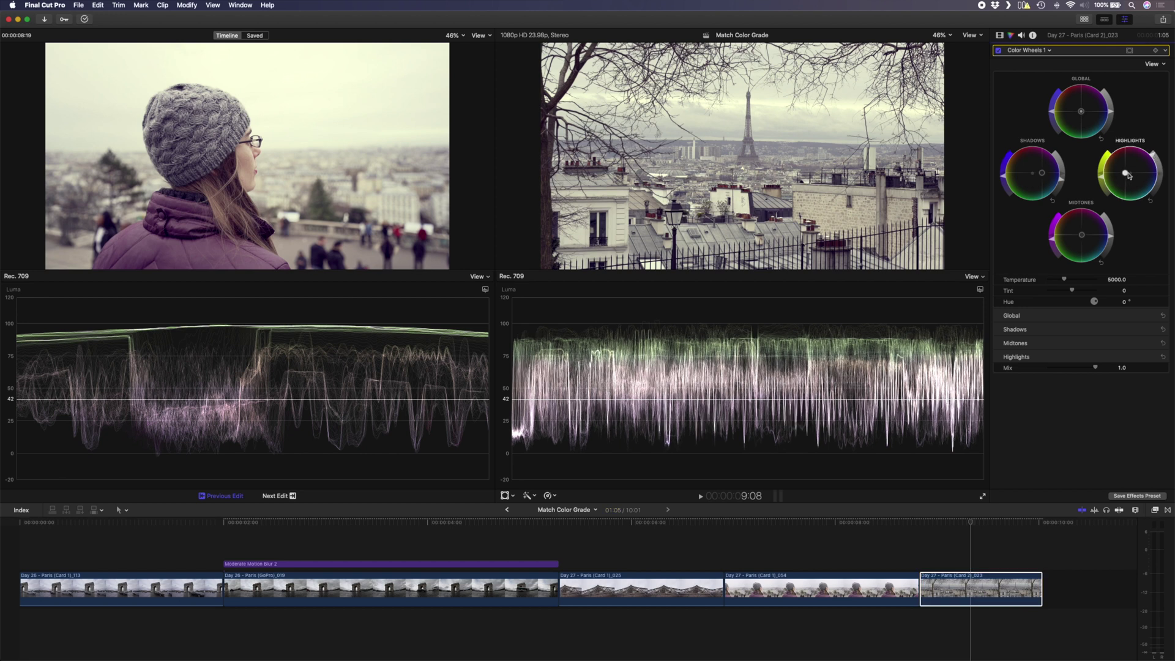